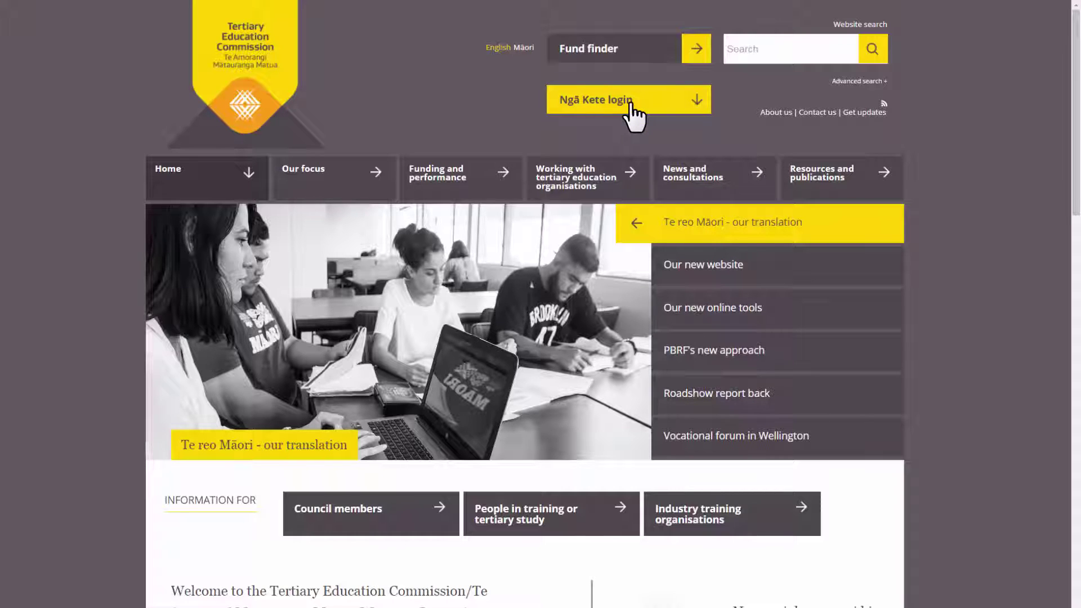
- Go to the Ngā Kete portal login from the TEC homepage
click(631, 102)
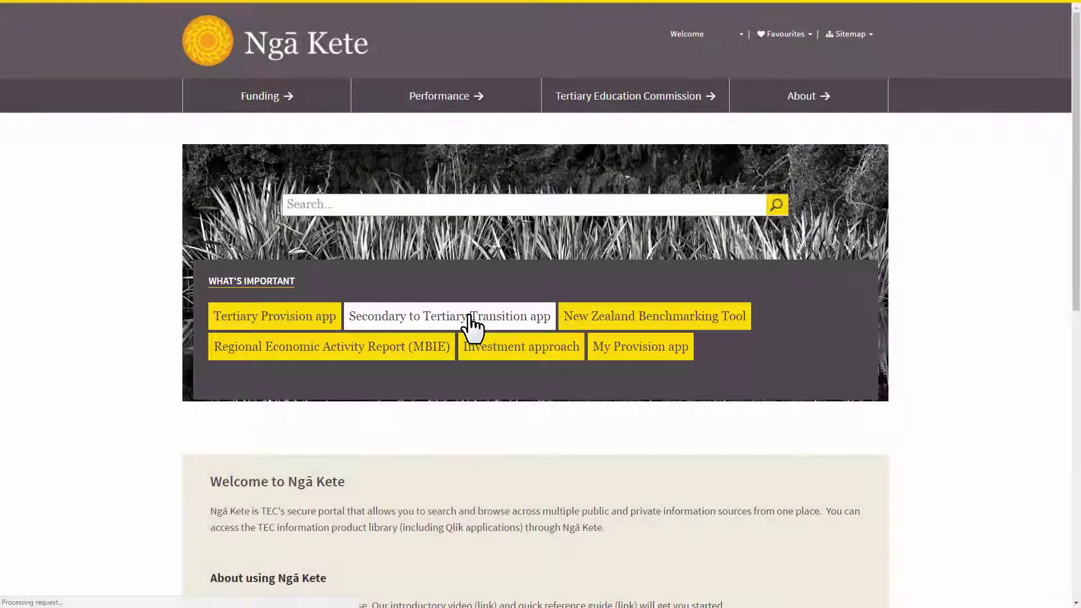
- Launch the Secondary to Tertiary Transition app from the What's Important links
click(469, 316)
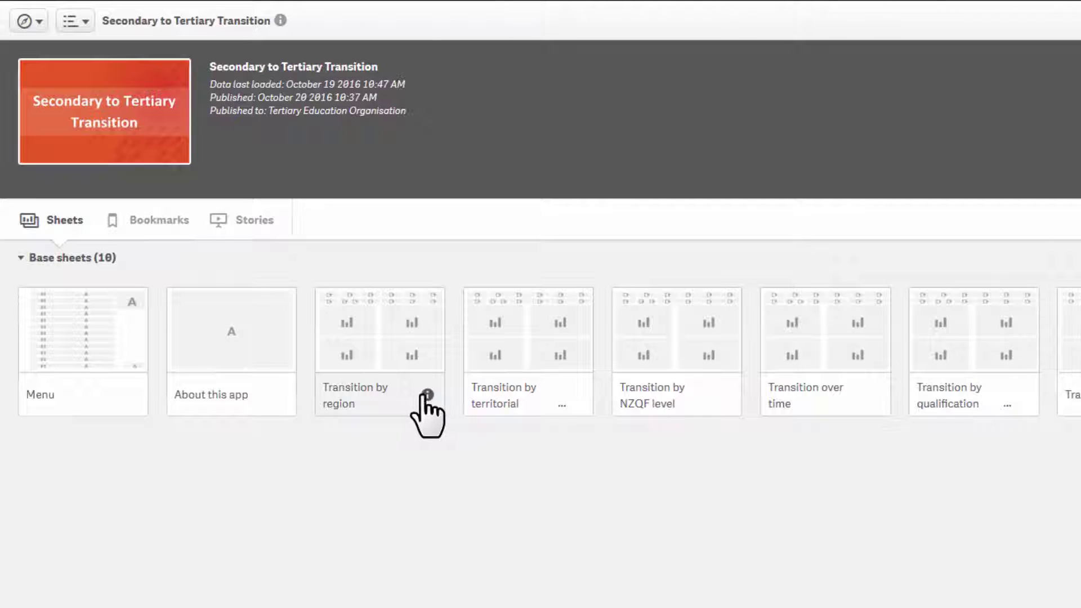
- Display the info details on the Transition by region sheet tile
click(427, 395)
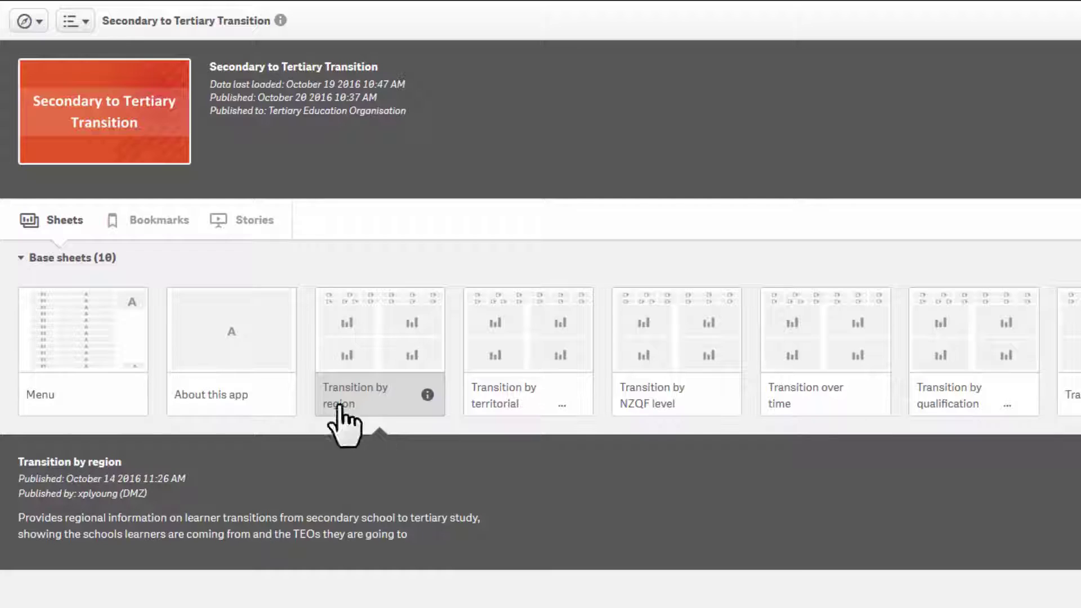
- Read the About this app sheet, then return to the app overview
click(256, 327)
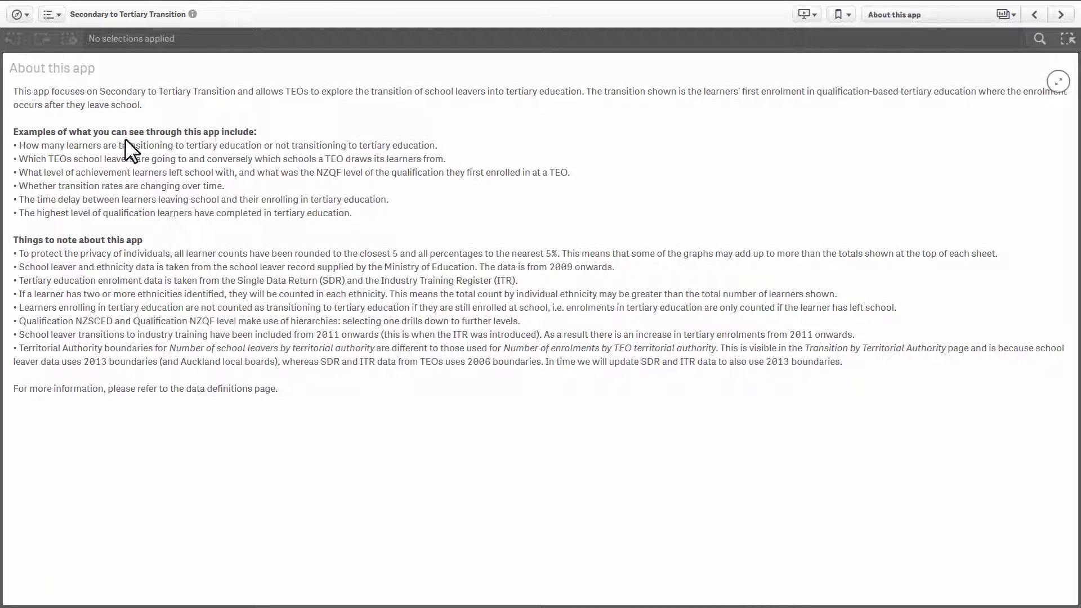
click(18, 15)
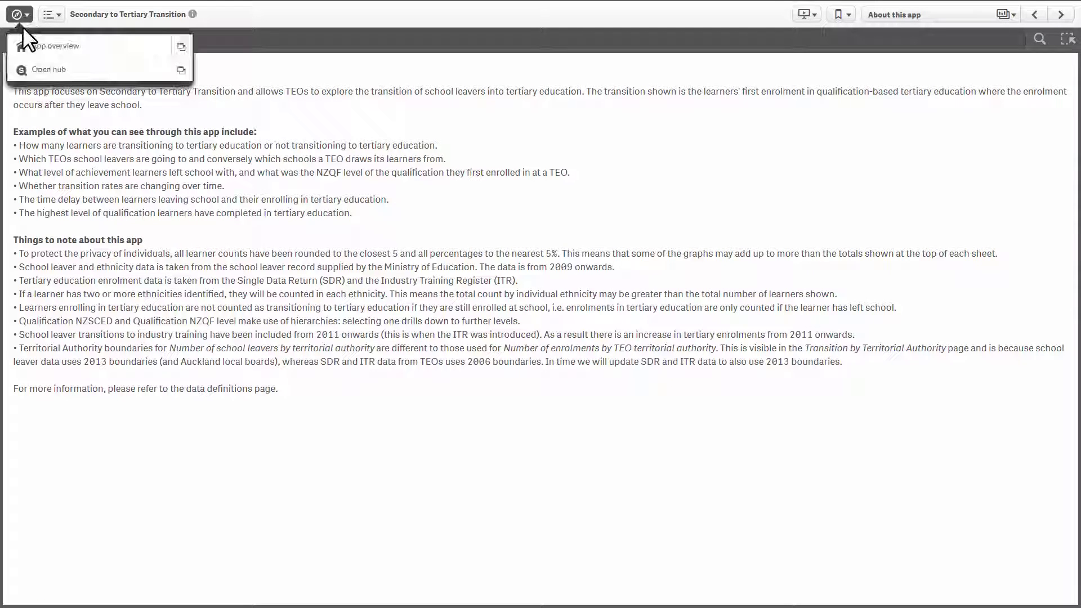
click(23, 50)
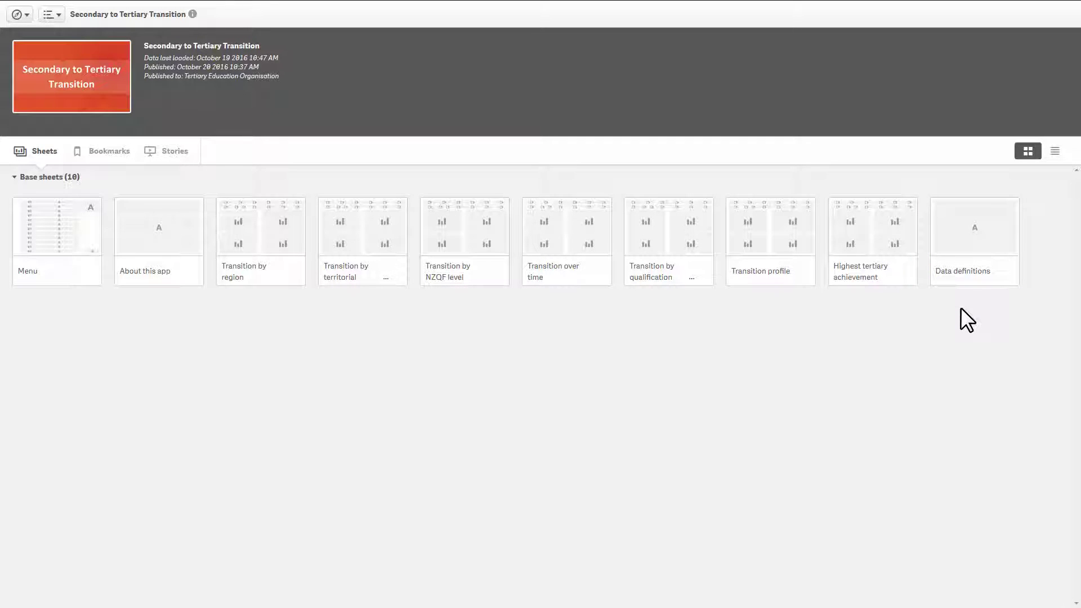
- Open the Data definitions sheet and show the saved bookmarks list
click(956, 254)
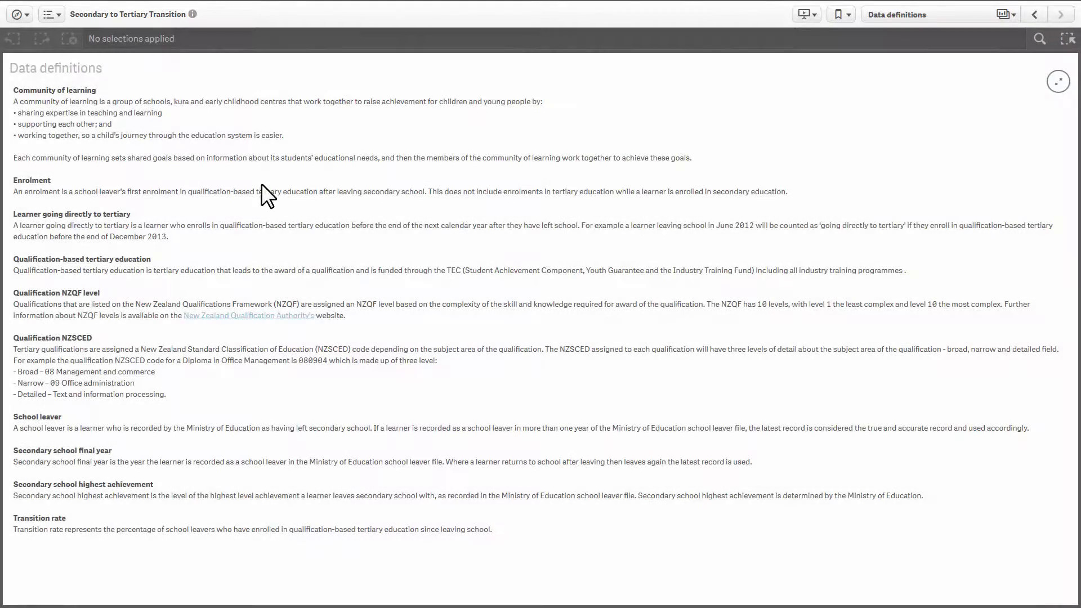
click(25, 15)
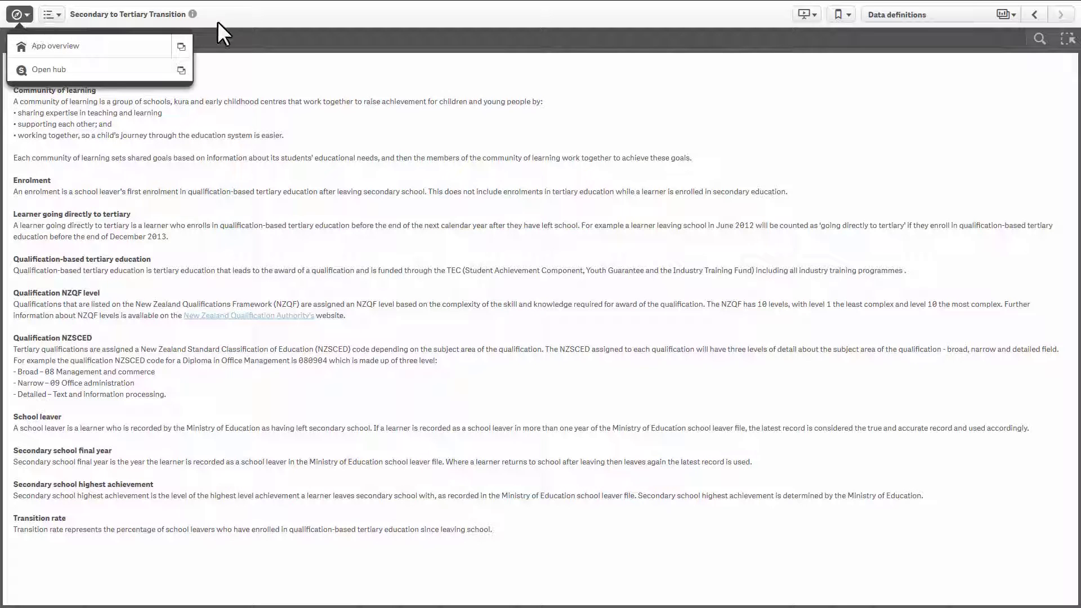
click(840, 15)
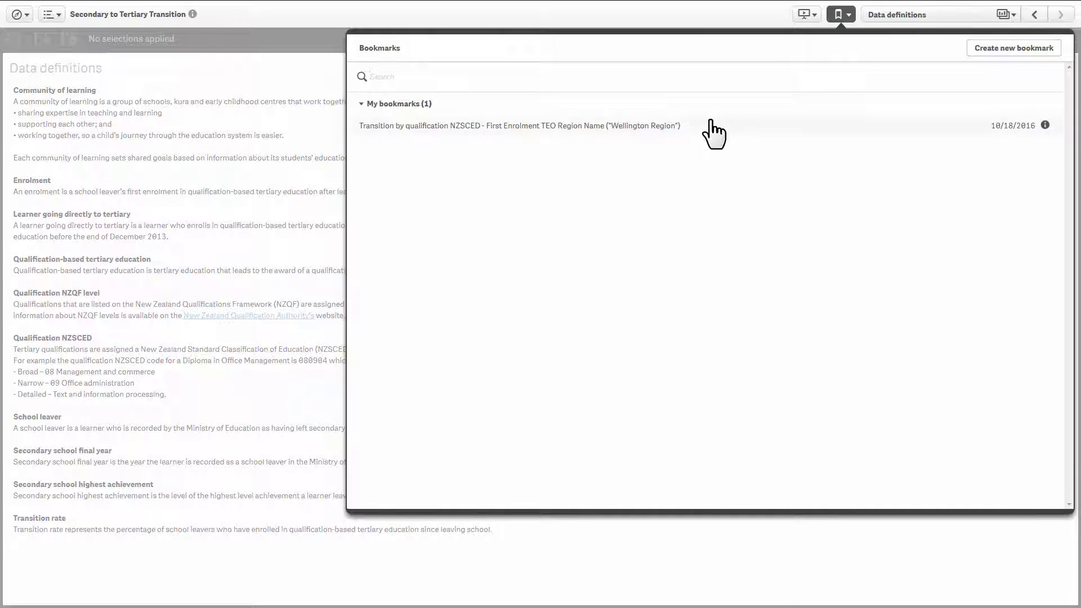
- Jump to Transition by NZQF level, then step back to Transition by territorial authority
click(902, 17)
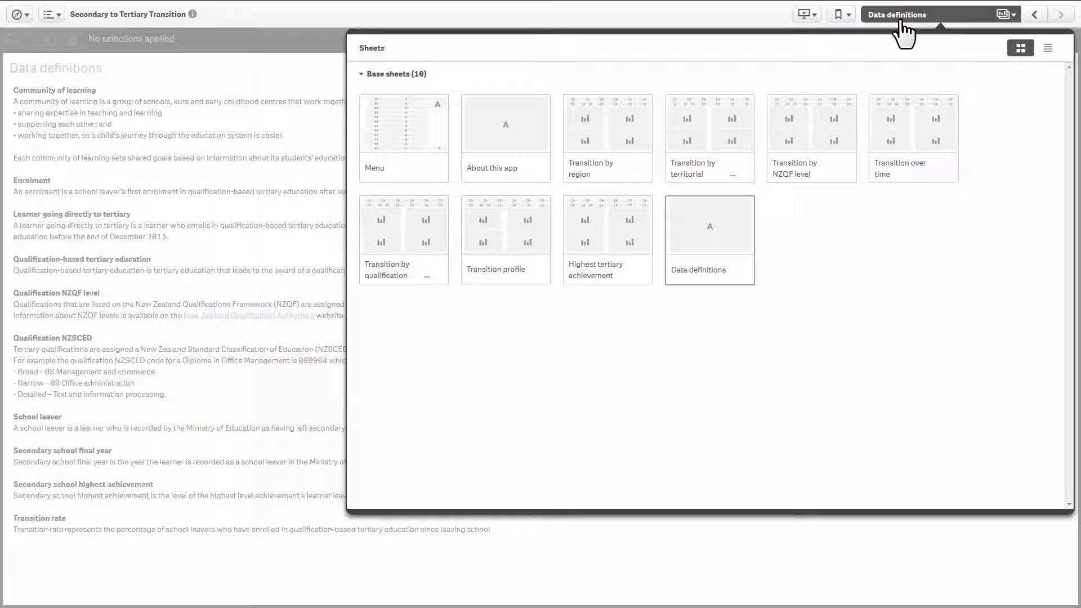
click(816, 111)
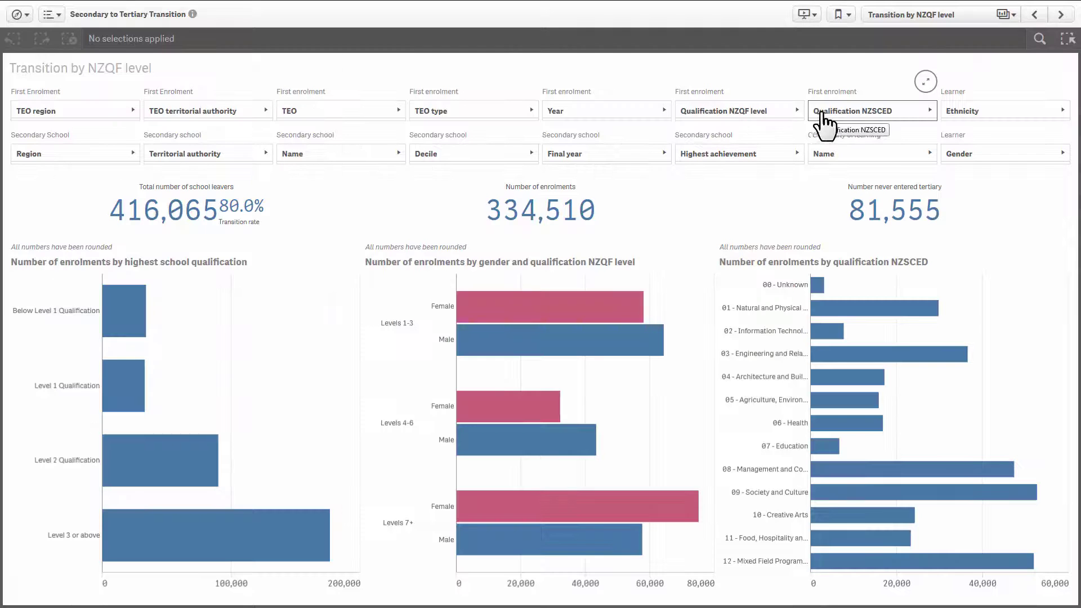
click(1034, 15)
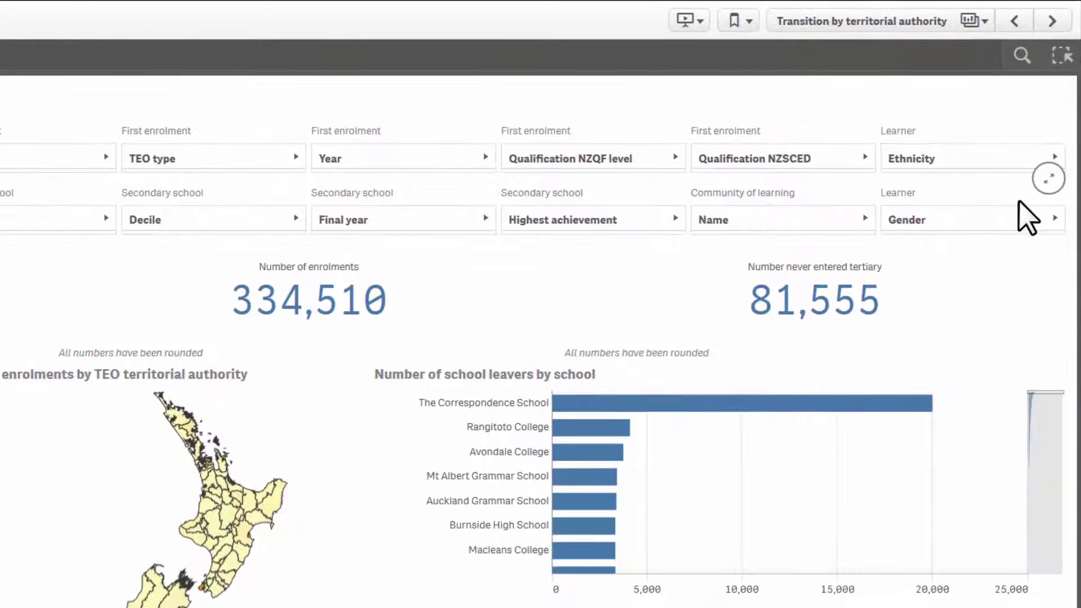
- Filter the Gender pane to Female learners
click(1019, 221)
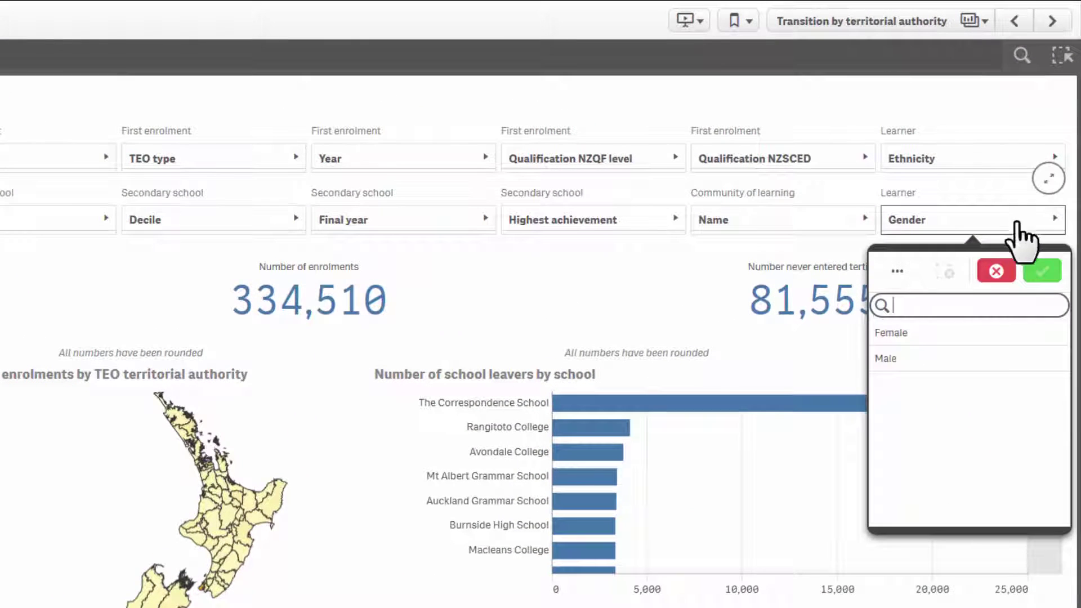
click(997, 337)
click(1043, 272)
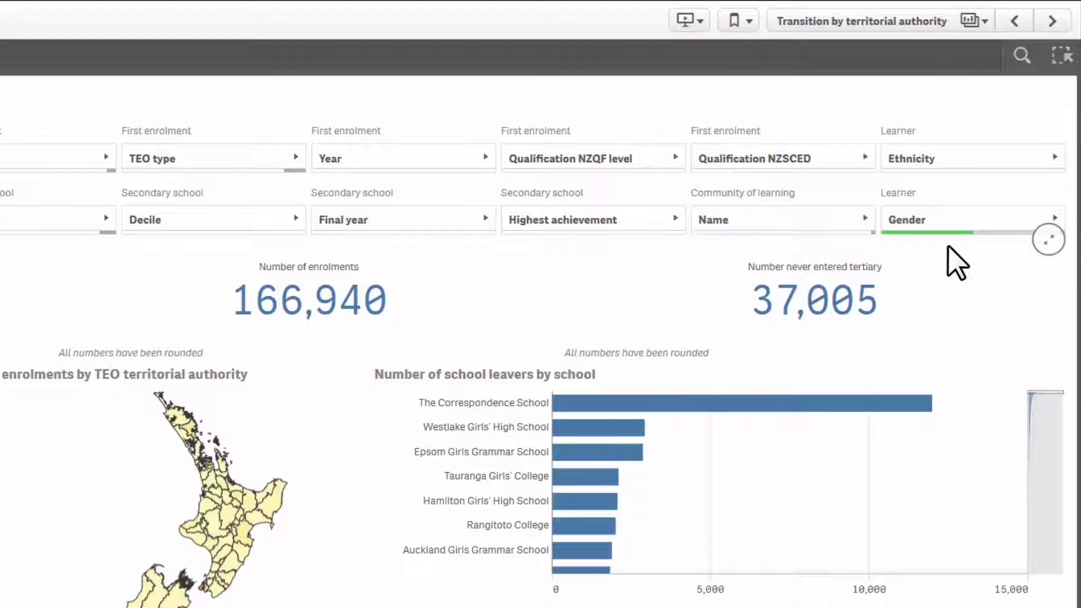
- Drill Qualification NZSCED from 09 Society and Culture to 0915, then codes 091501–091506
click(834, 162)
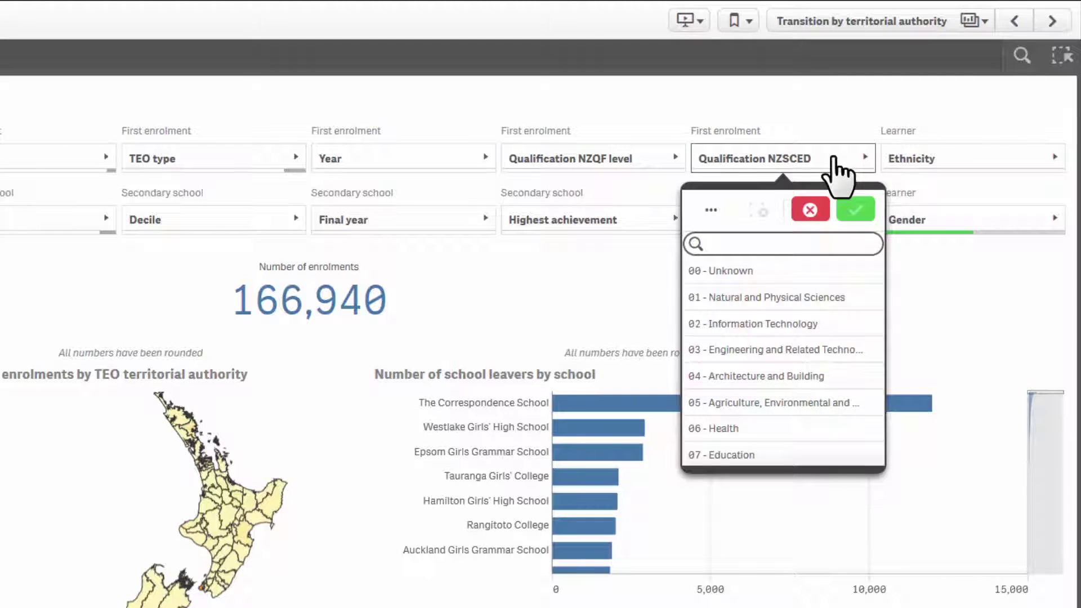
scroll(817, 352, down, 3)
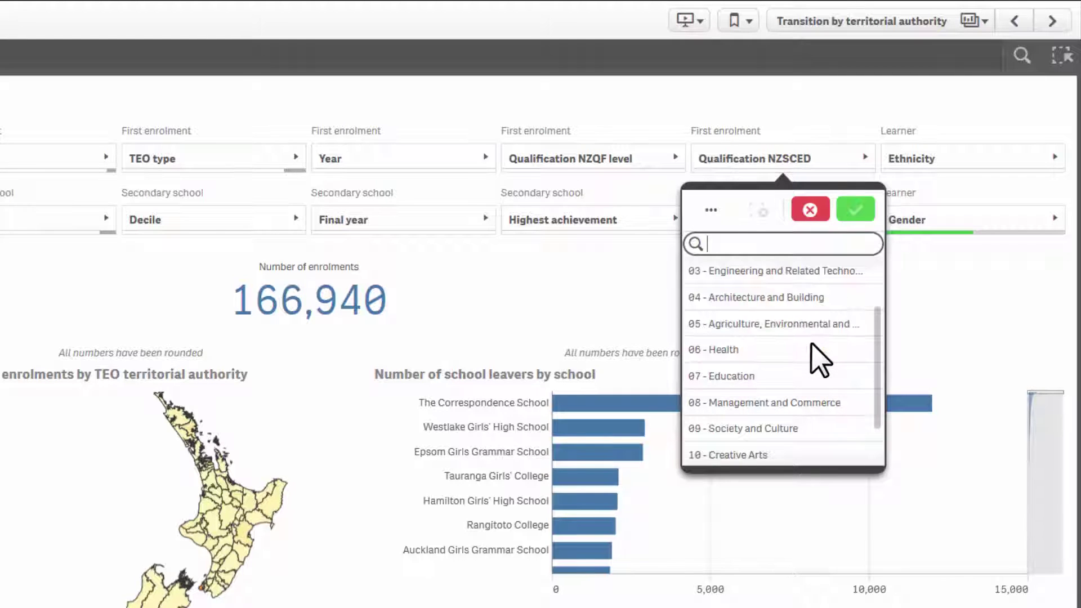
click(810, 434)
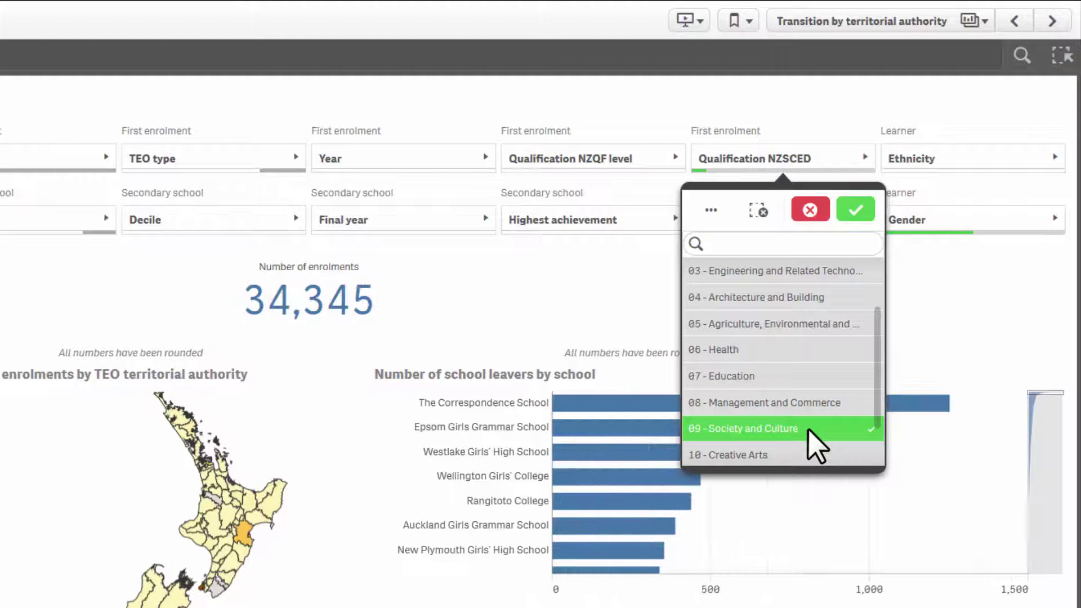
click(856, 211)
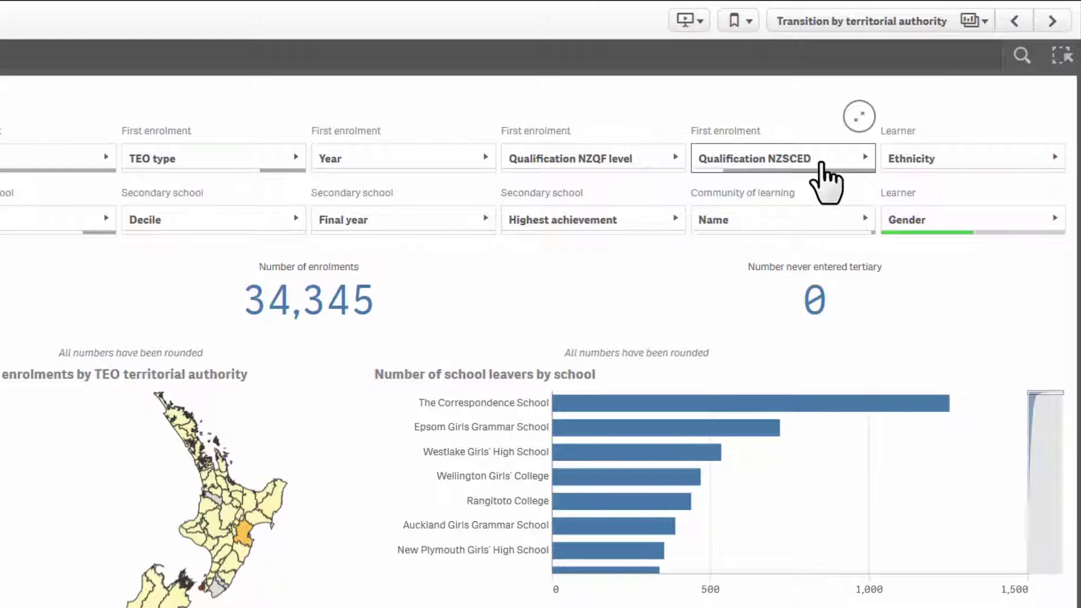
click(821, 165)
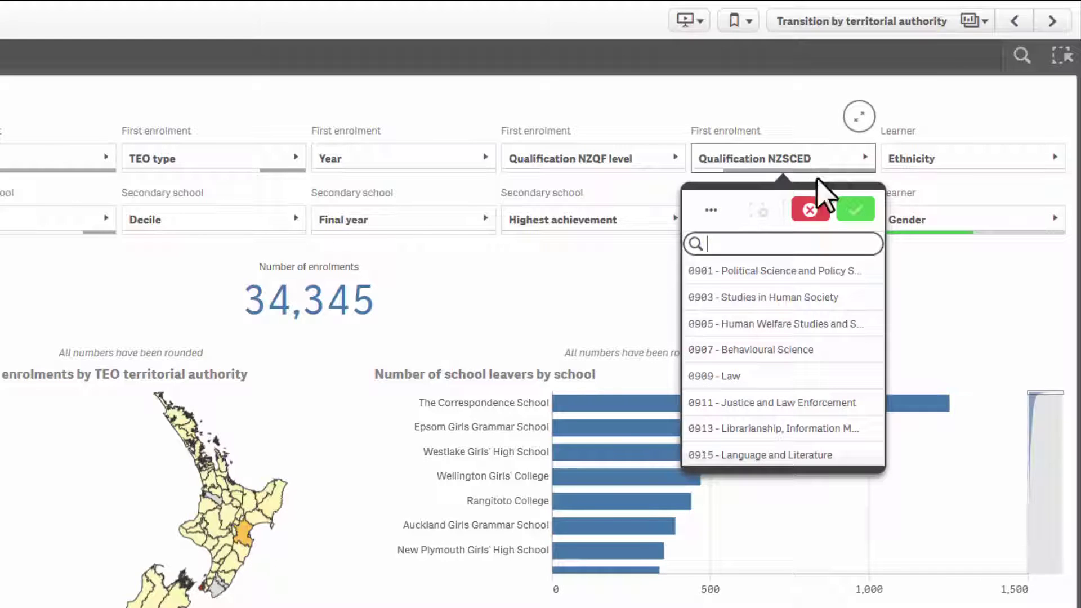
click(811, 453)
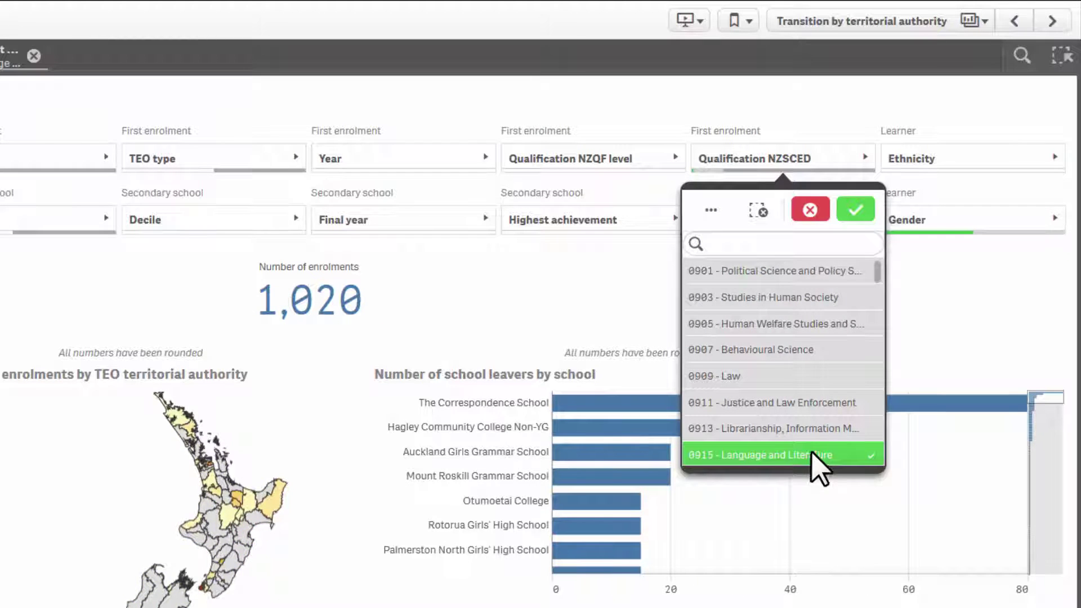
click(855, 209)
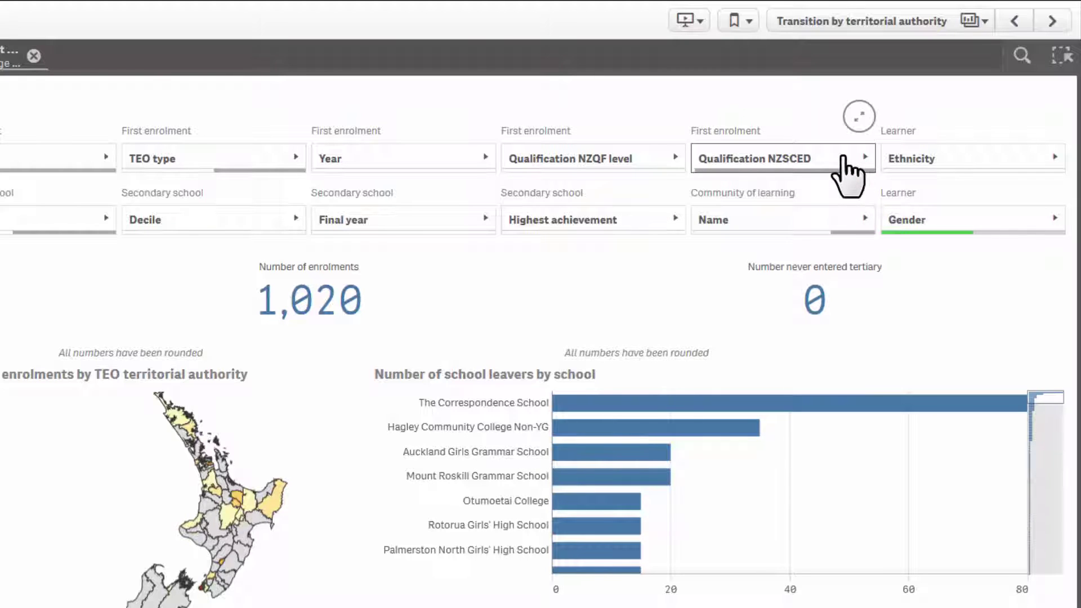
click(846, 170)
drag(777, 276, 788, 362)
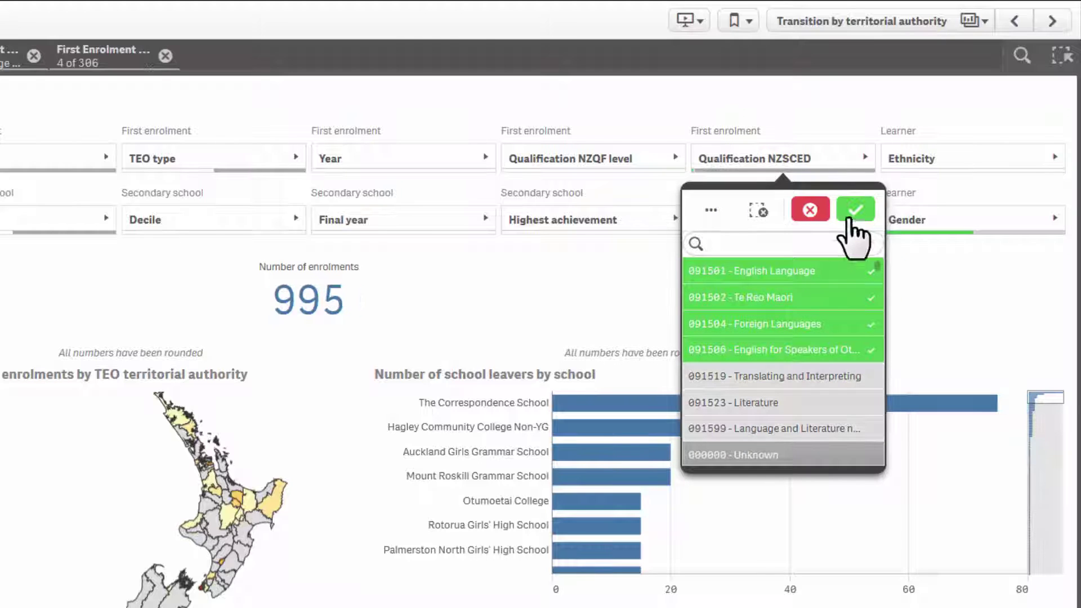
click(851, 220)
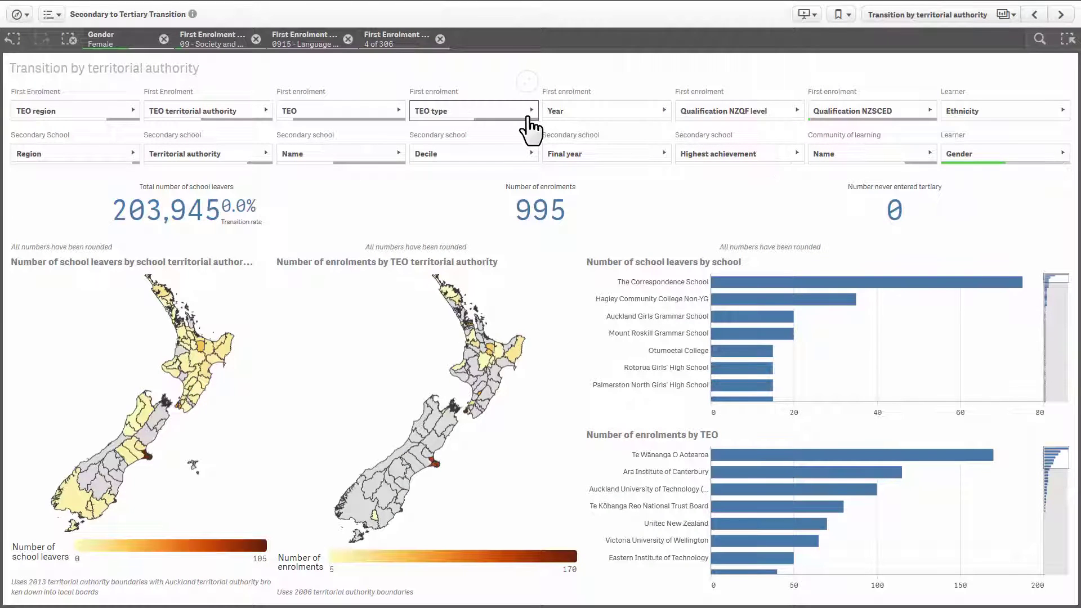
- Filter TEO type to Community Education Provider, leaving 5 enrolments
click(529, 129)
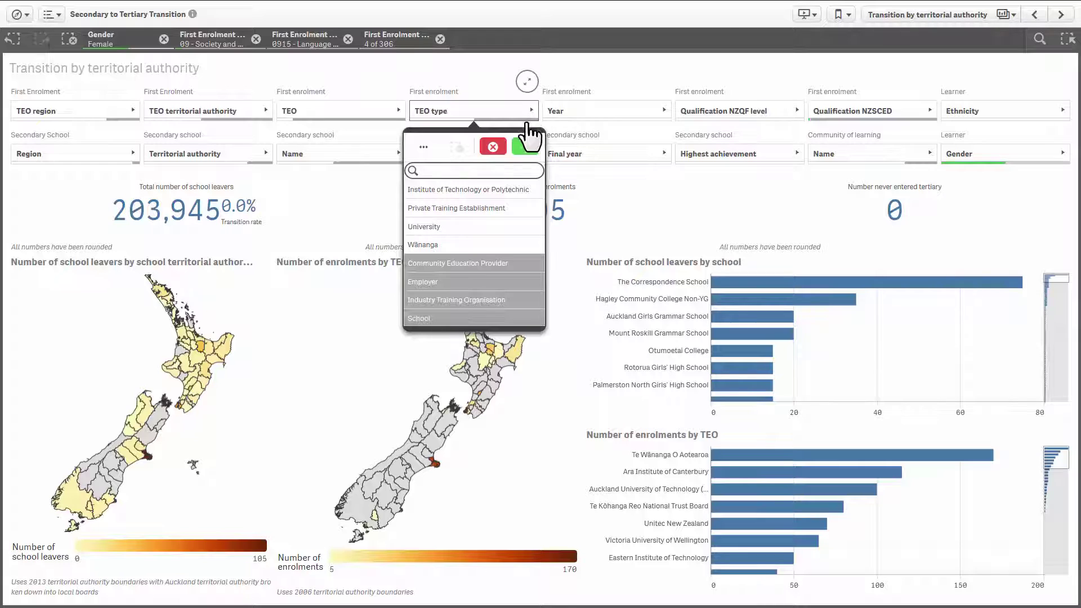
click(519, 264)
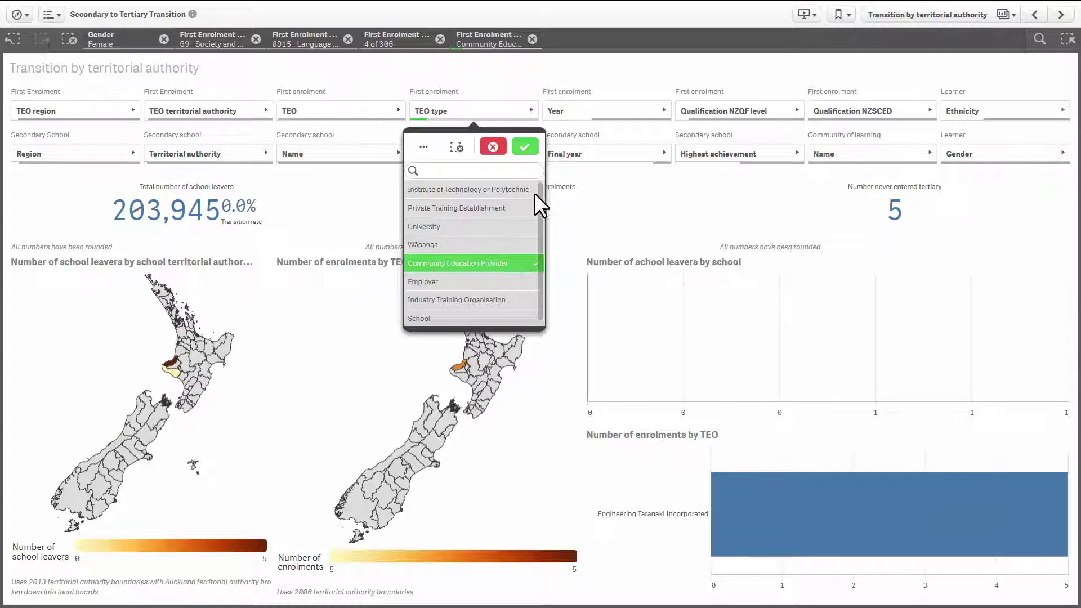
click(525, 147)
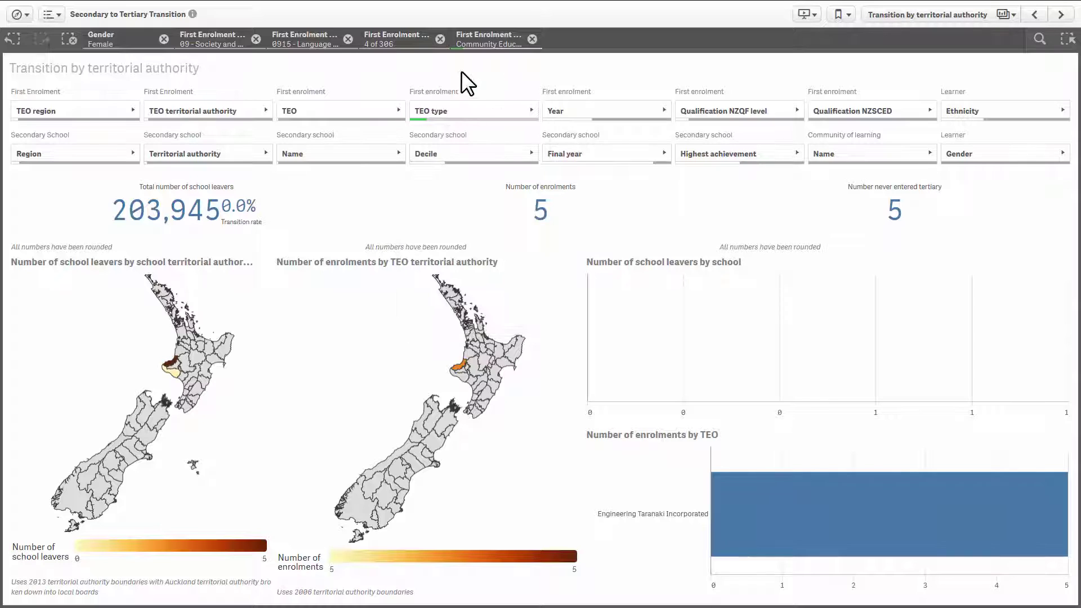
- Remove the TEO type and three Qualification NZSCED selections
click(12, 39)
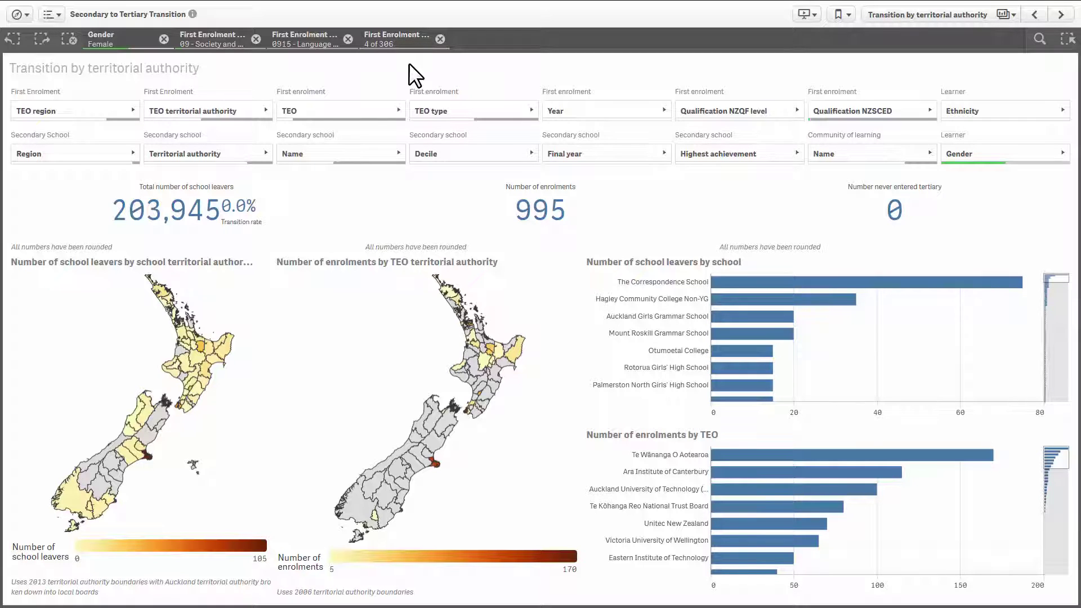
click(440, 38)
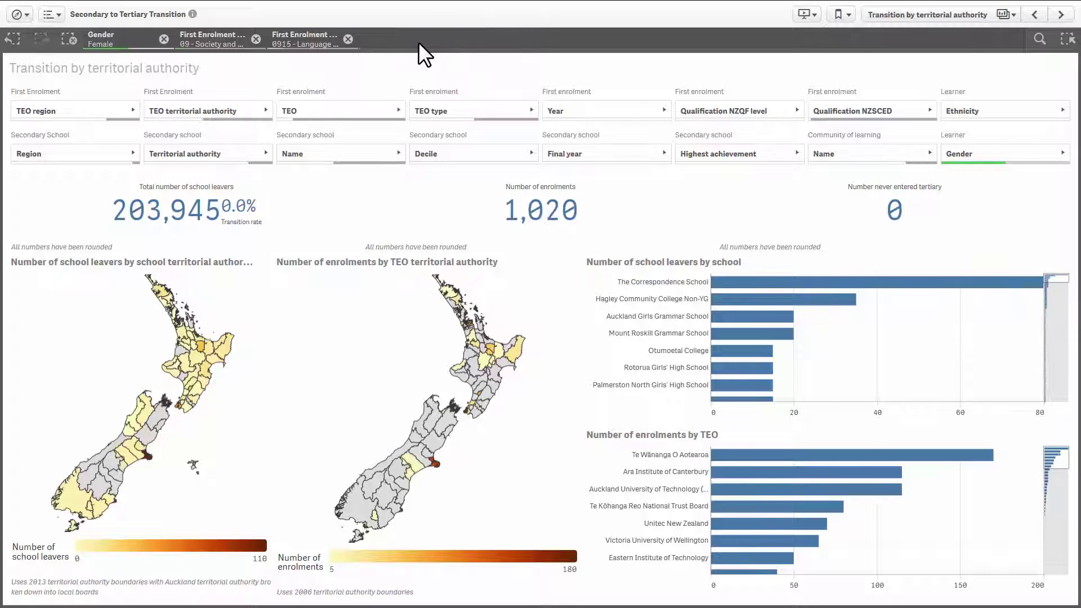
click(348, 39)
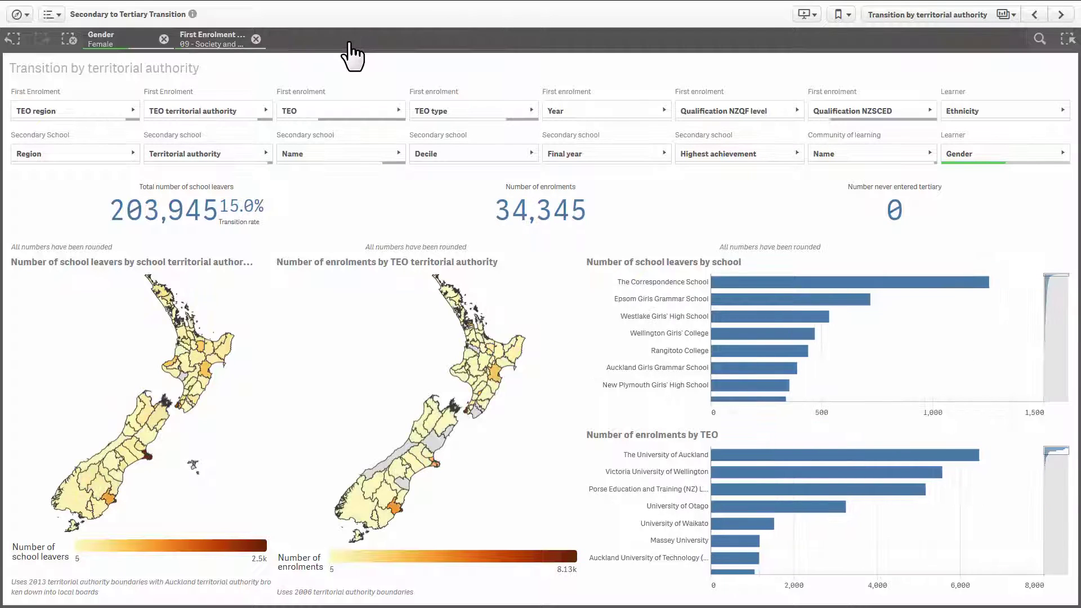
click(256, 39)
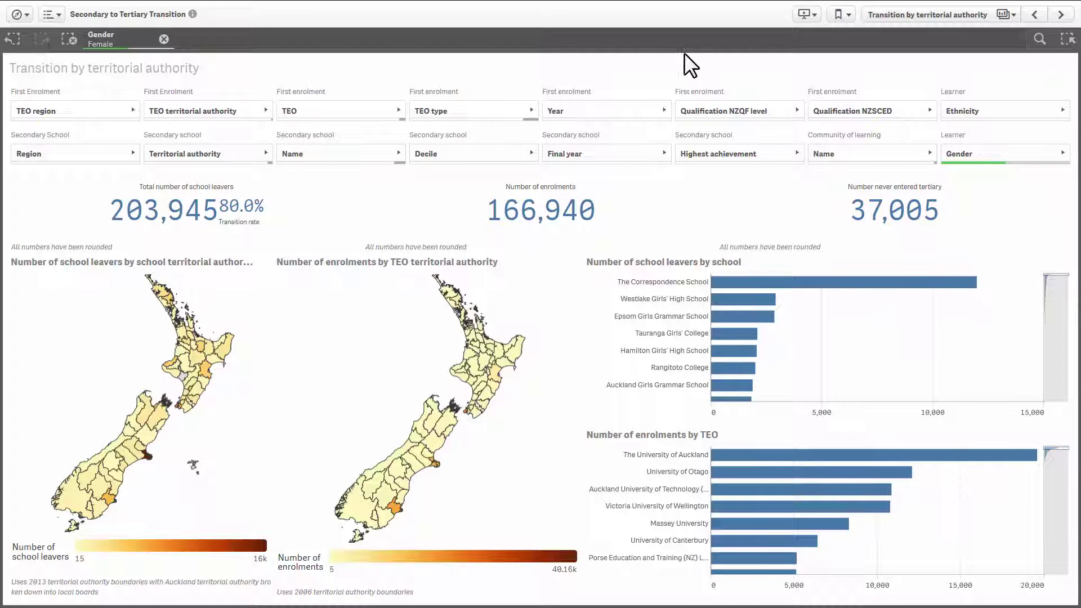
- Clear the Female selection from the Gender filter
click(991, 159)
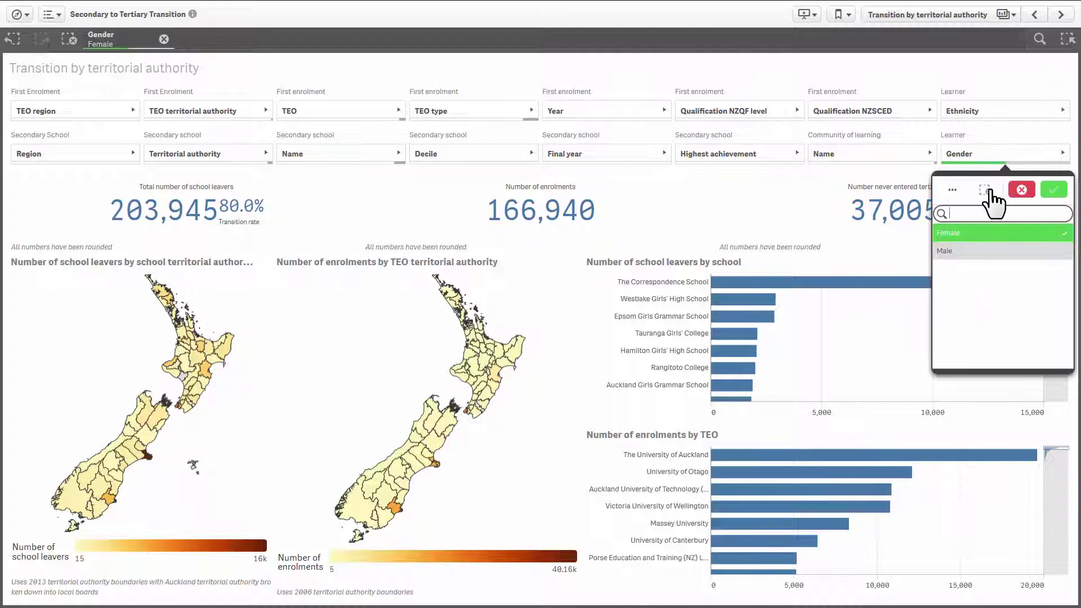
click(989, 192)
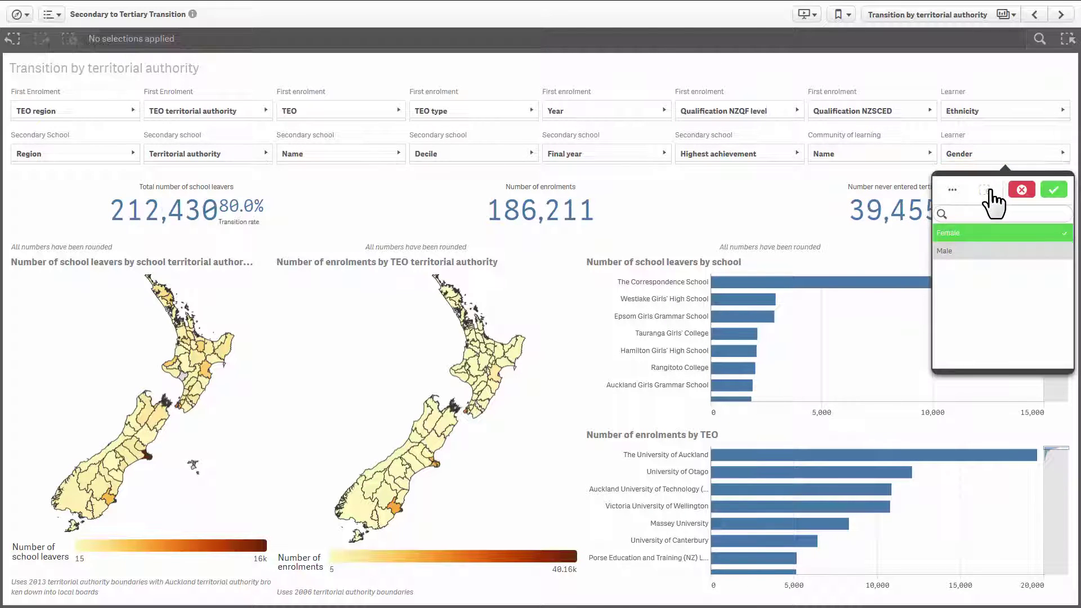
click(910, 172)
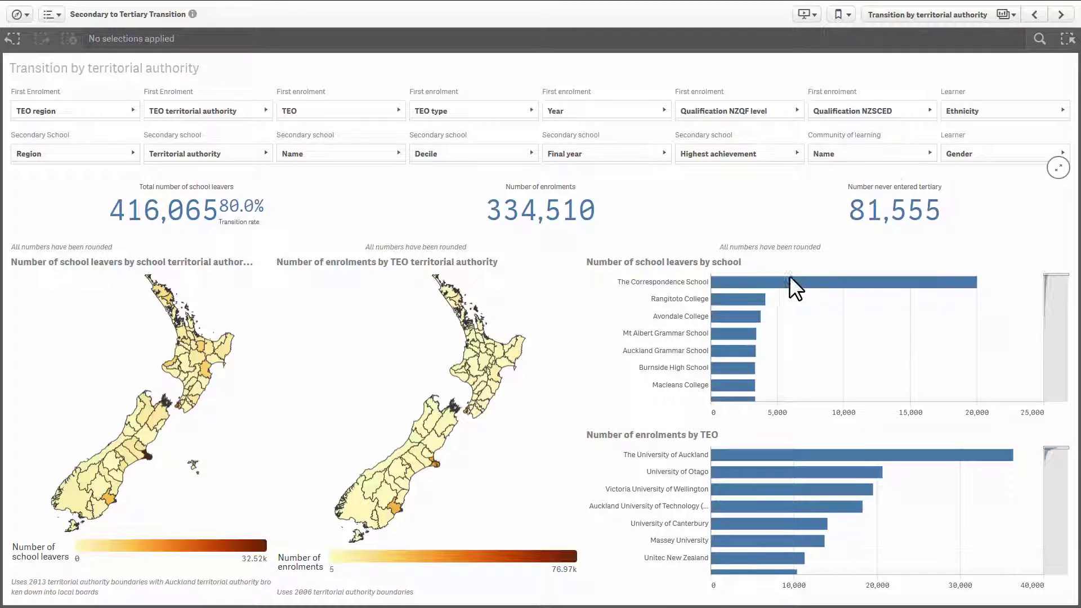
mouse_move(787, 280)
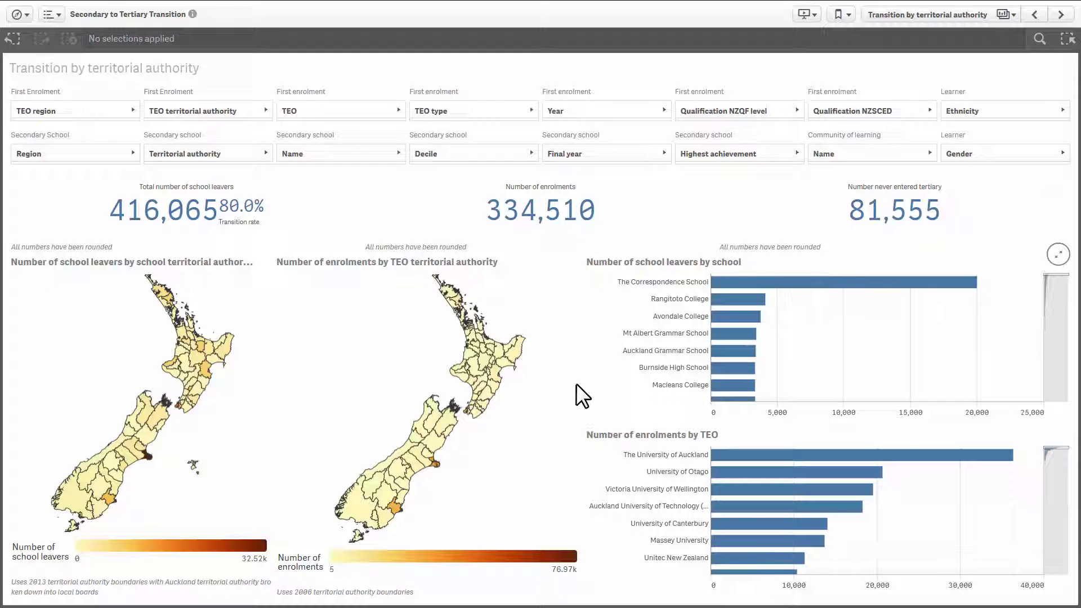
- Select Tararua, Taupō, Whangarei and South Taranaki on the enrolments map, then expand it full screen
click(482, 393)
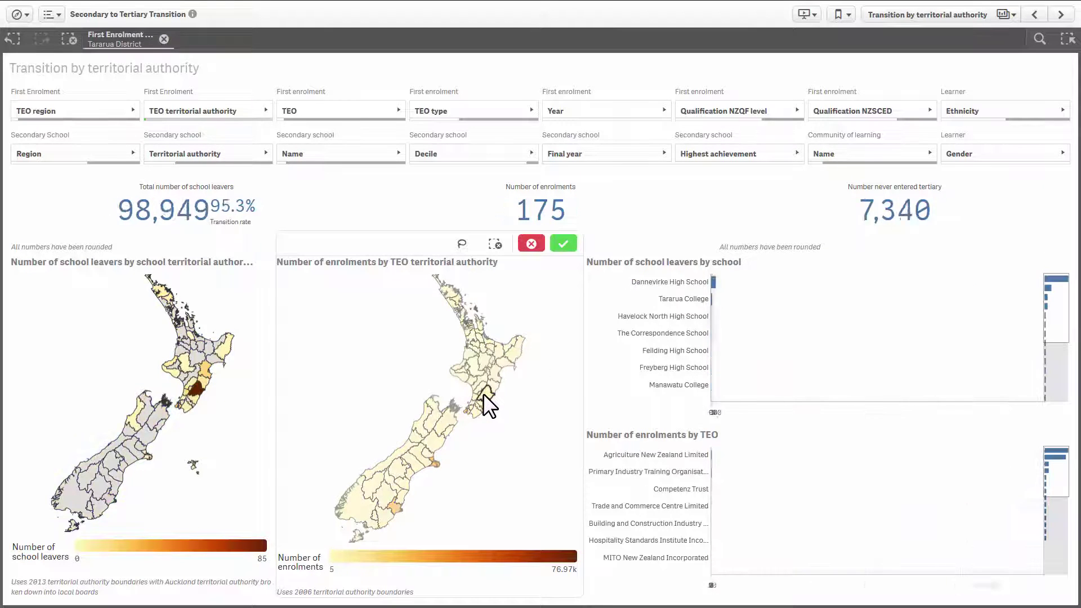
click(483, 360)
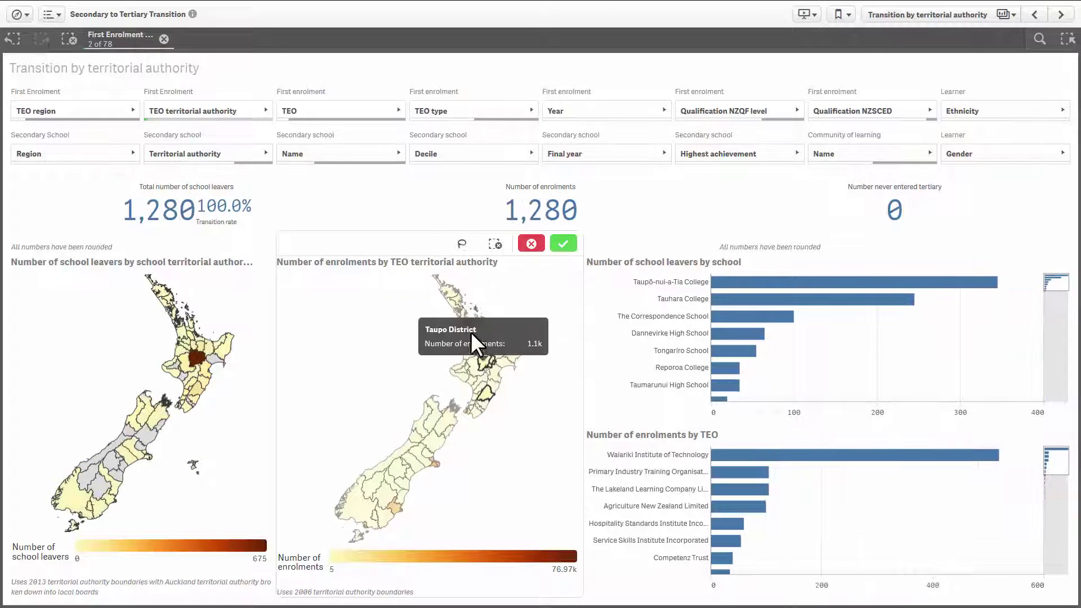
click(459, 301)
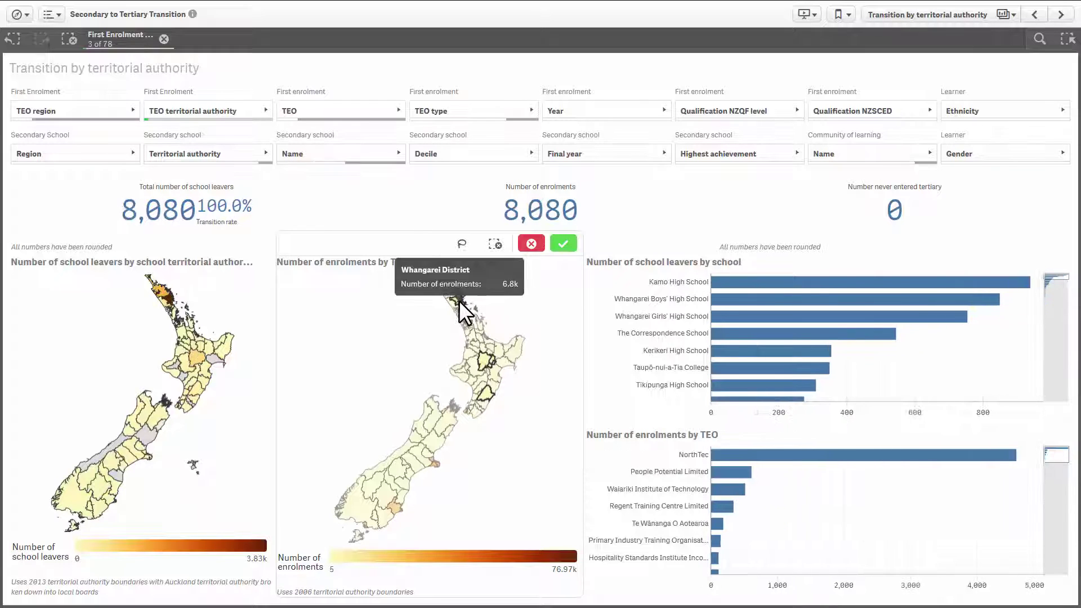
click(461, 373)
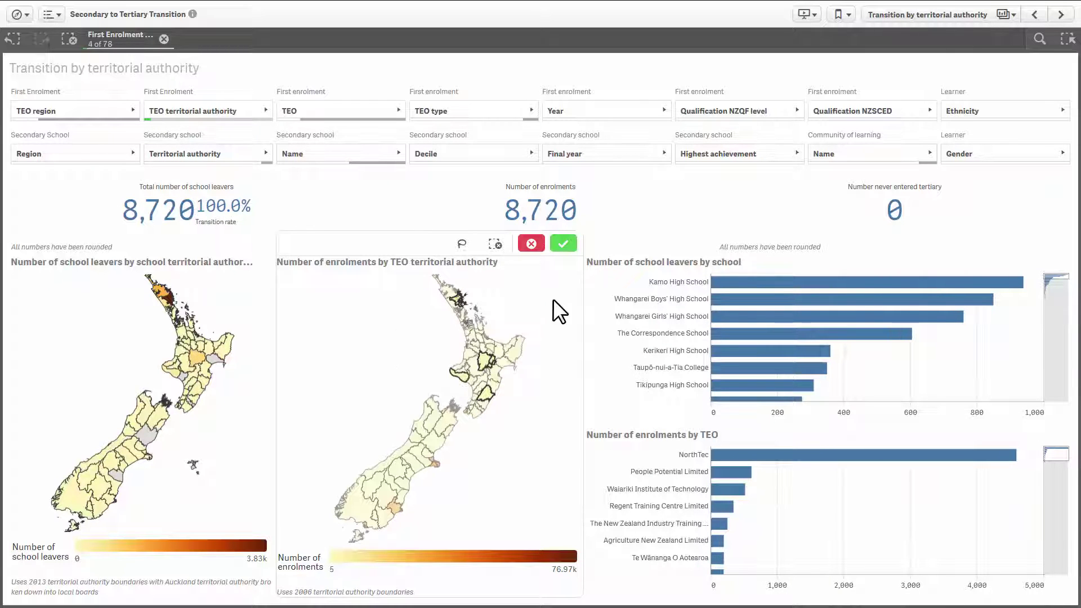
click(610, 222)
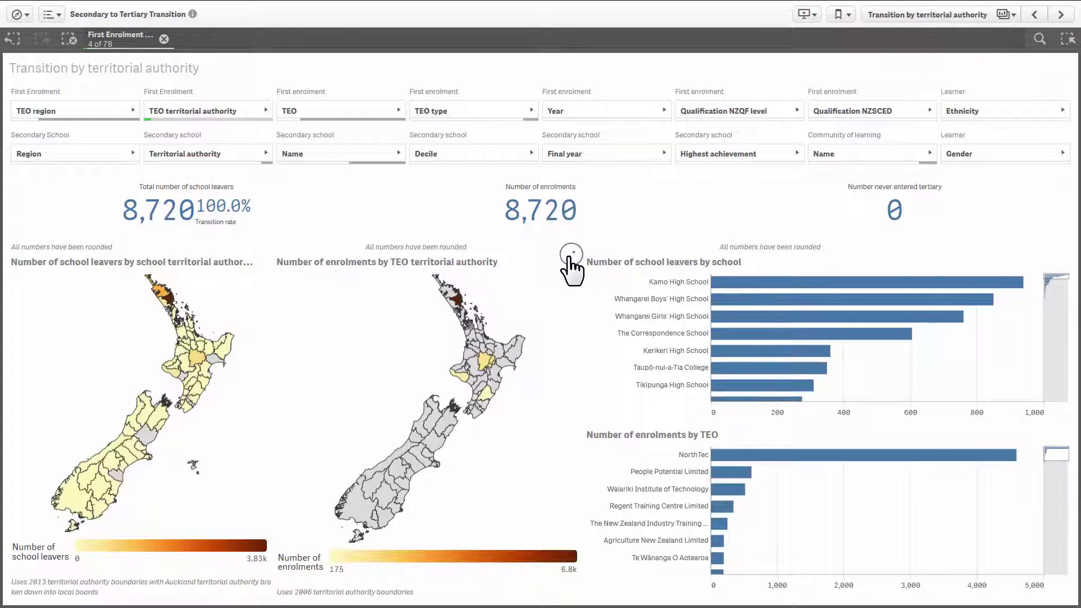
click(570, 257)
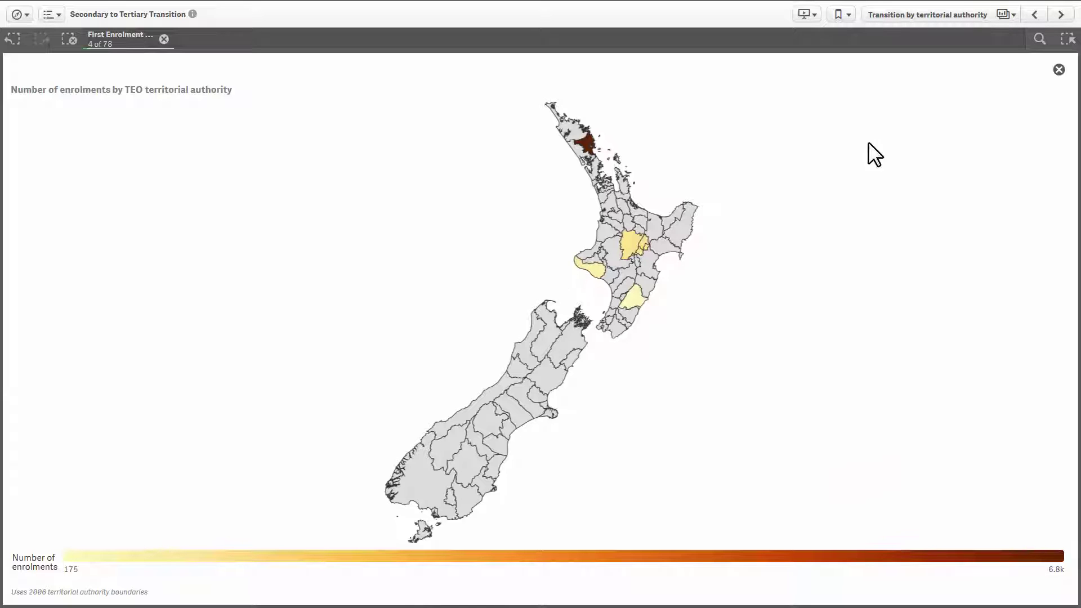
- Exit full screen, then zoom and pan the enrolments map onto Auckland
click(1059, 70)
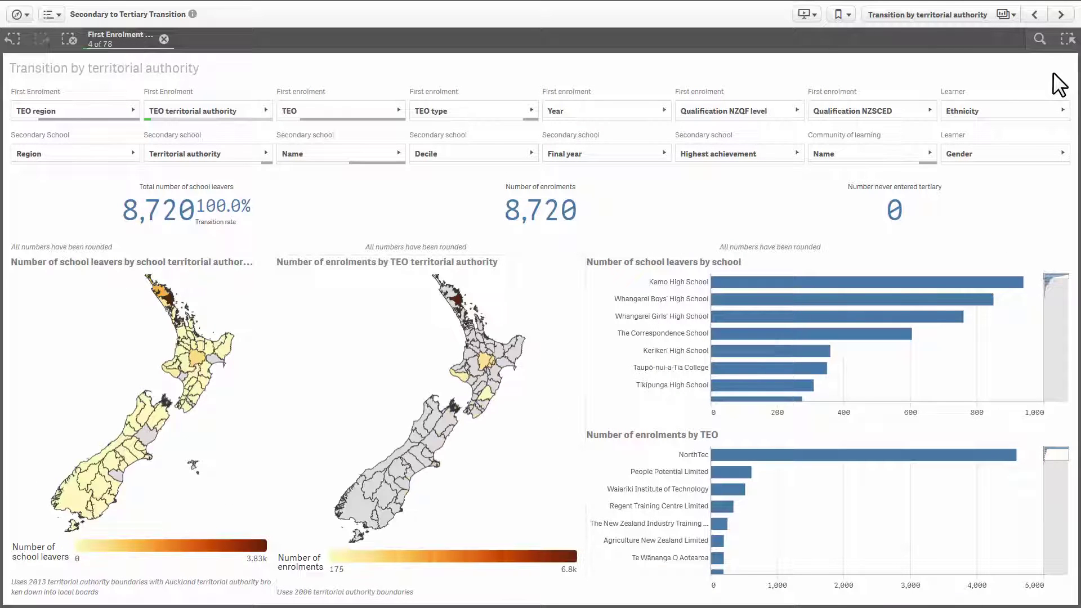
scroll(464, 329, up, 5)
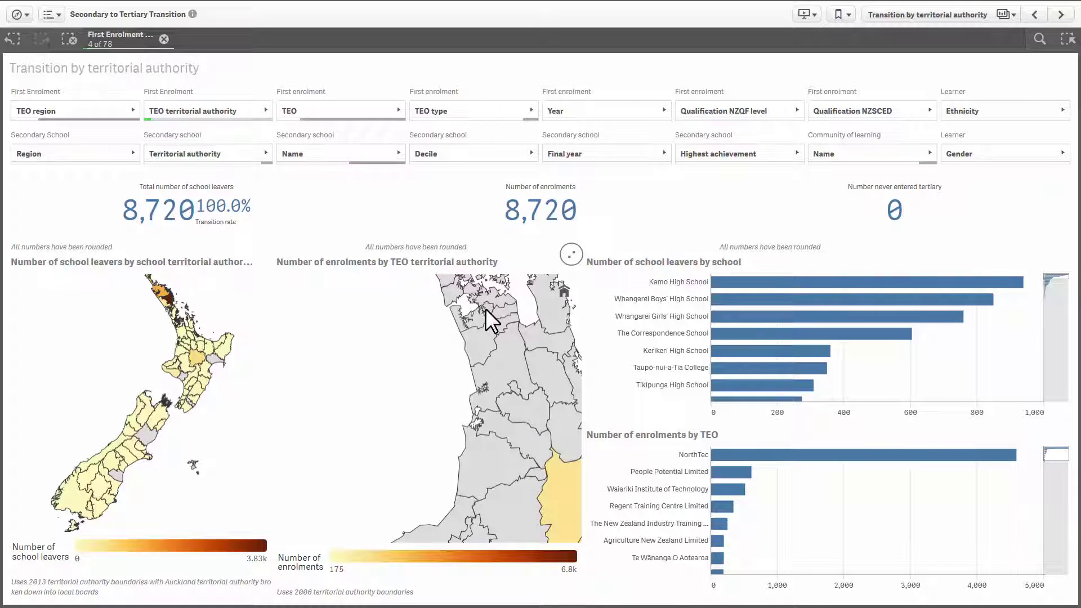
drag(485, 309, 461, 404)
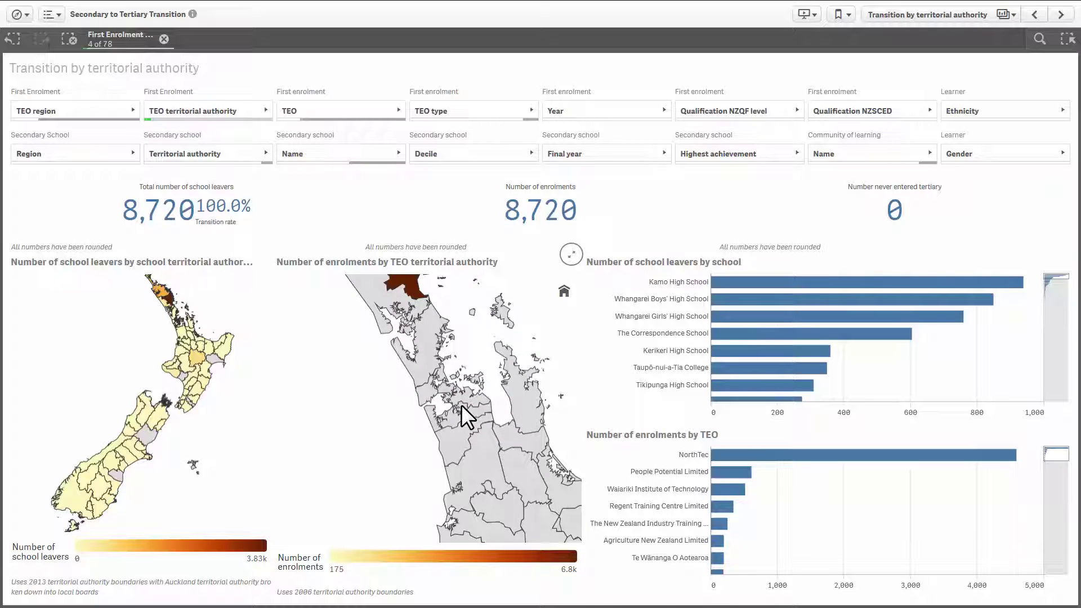
scroll(461, 404, up, 2)
- Select Papakura District and Auckland City on the map, confirm, and zoom back to all of New Zealand
click(461, 407)
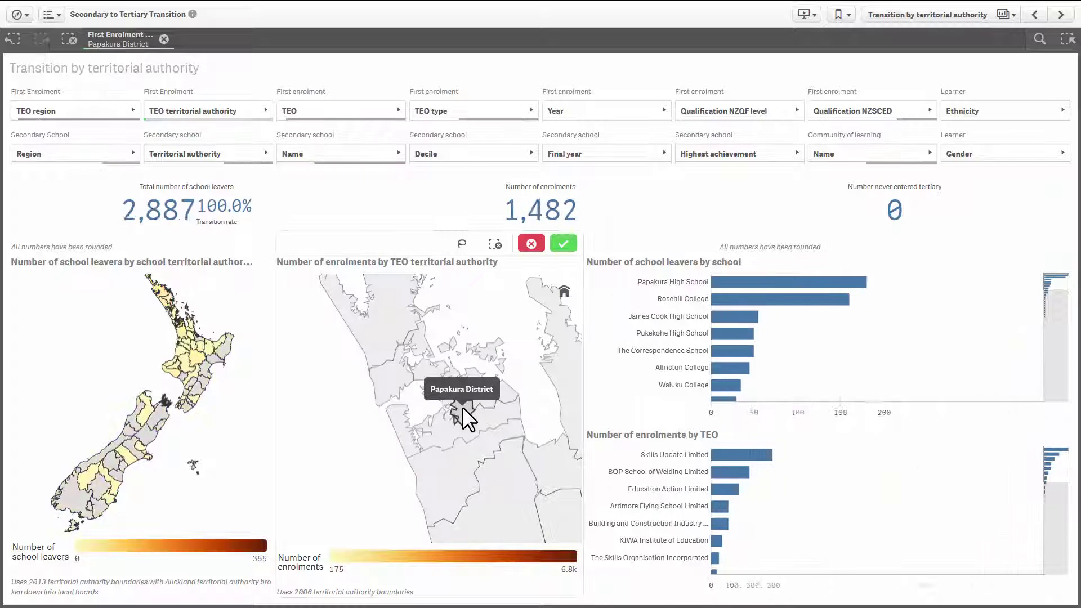
click(424, 367)
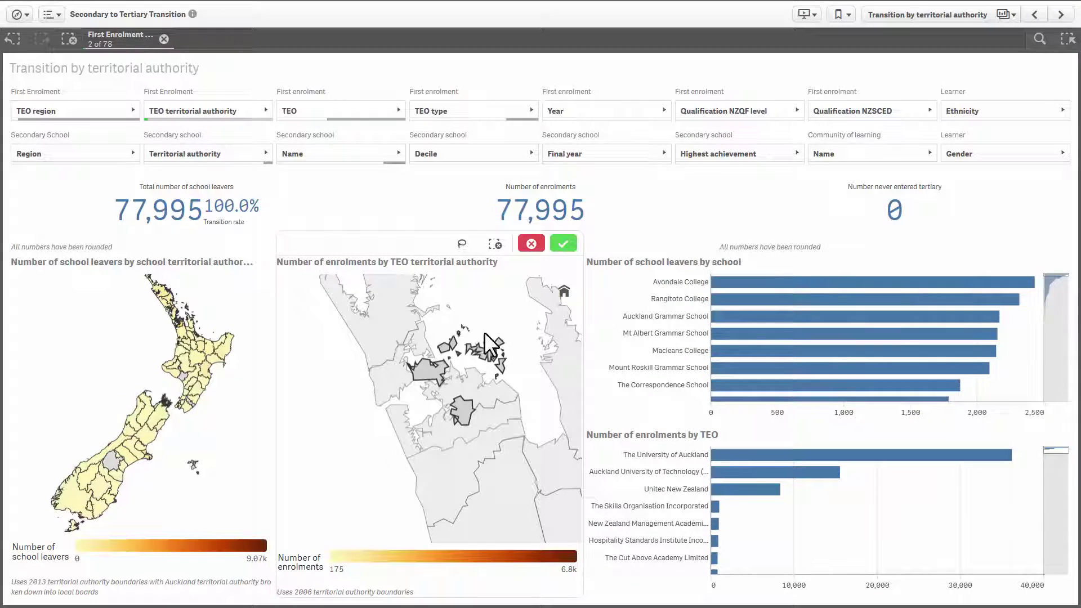
click(563, 243)
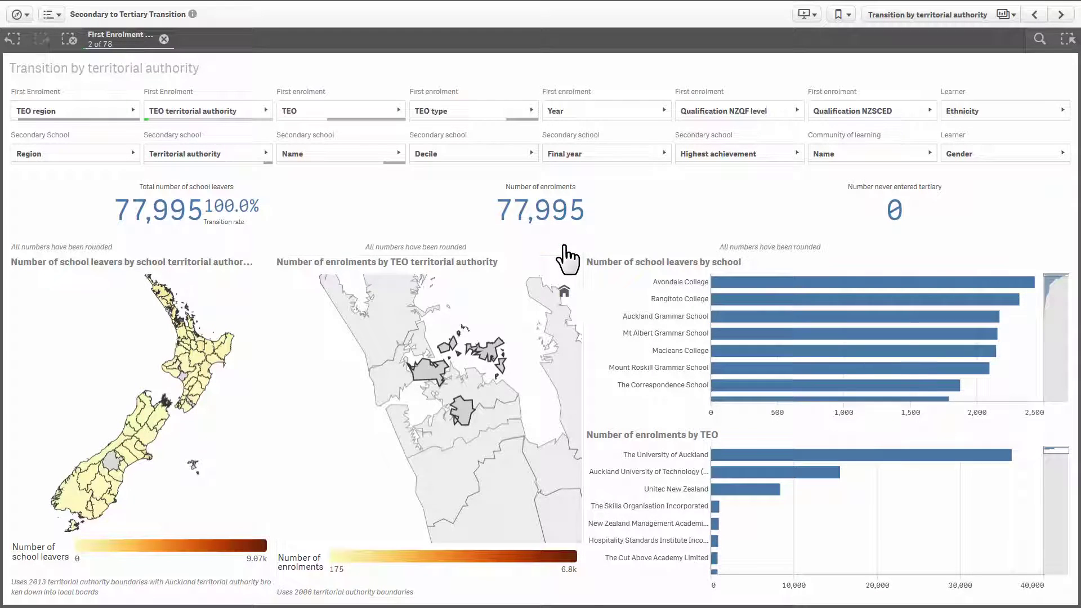
click(564, 291)
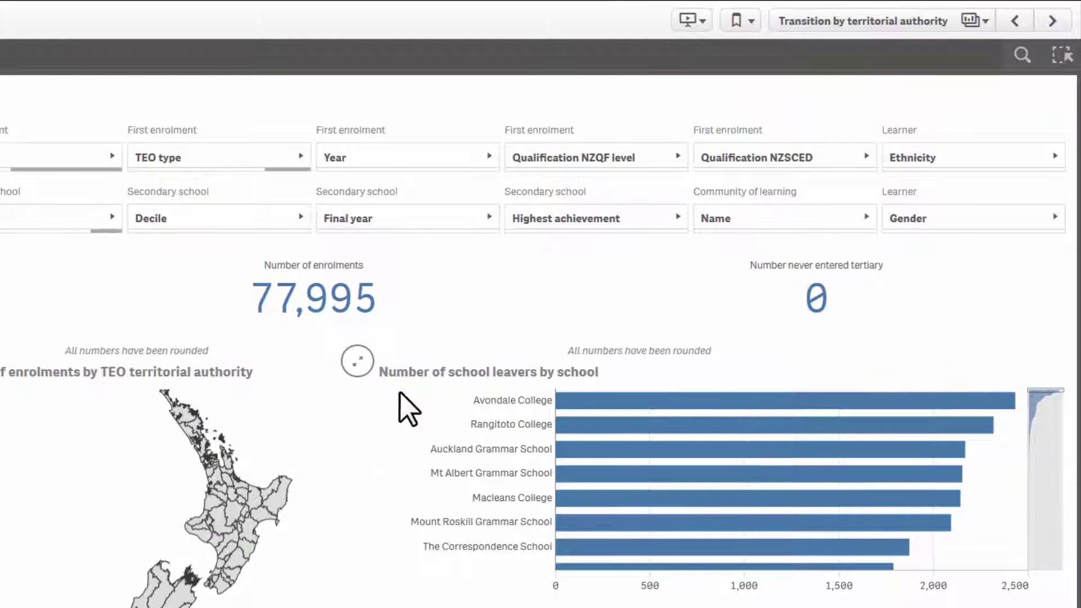
- Create a second bookmark, 'Transition by territorial authority', capturing the Auckland City and Papakura selection
click(754, 24)
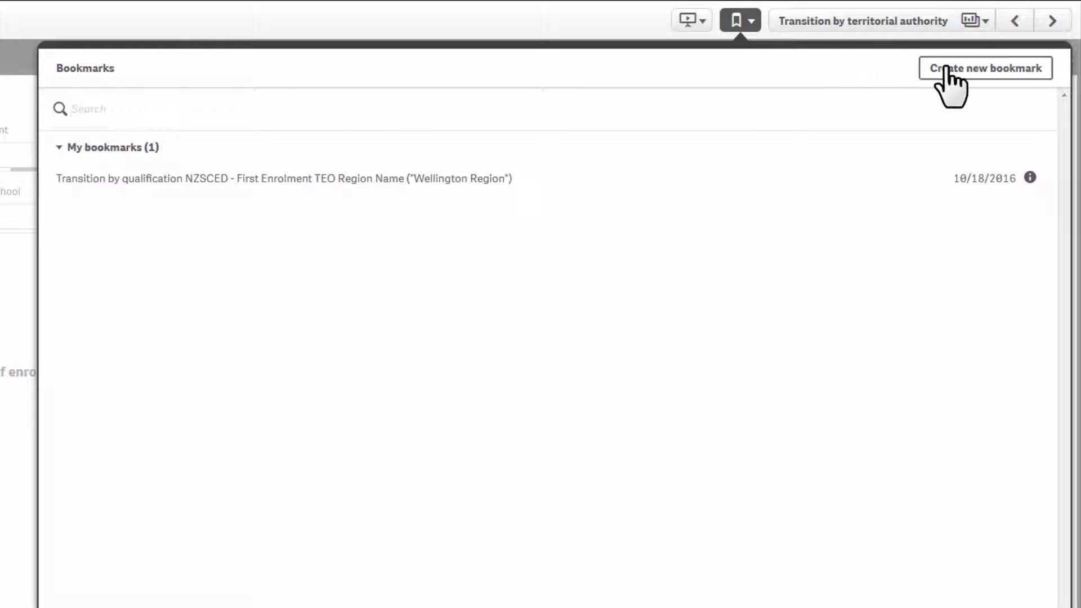
click(928, 67)
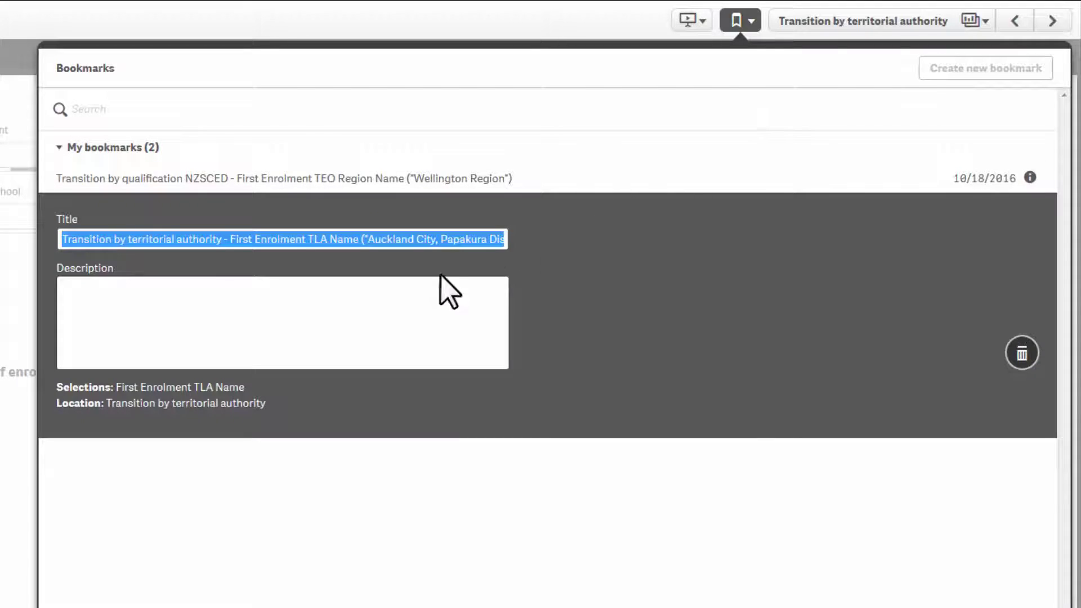
click(350, 314)
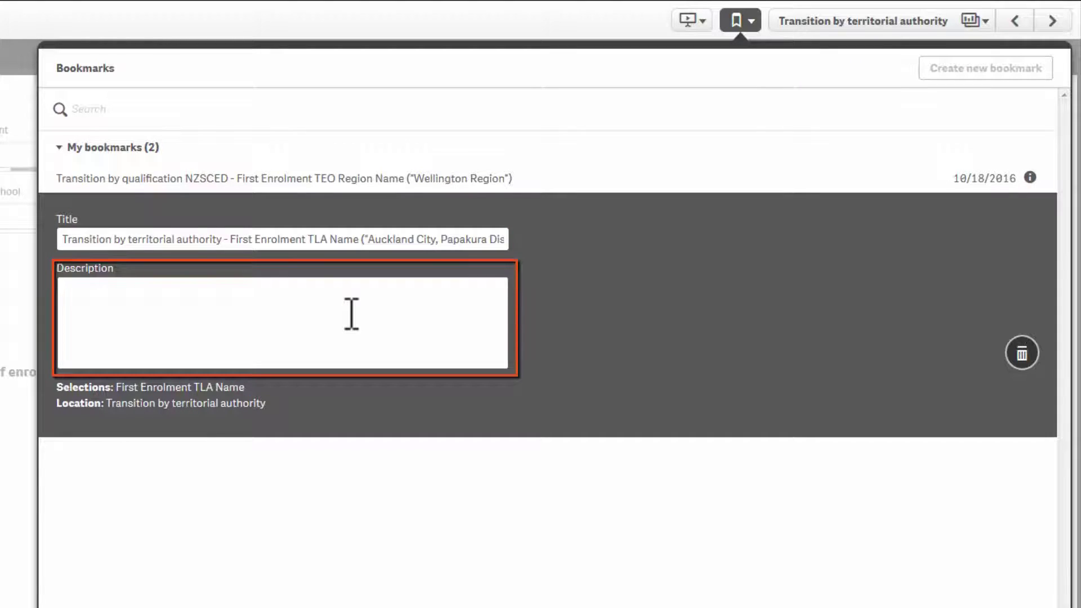
click(351, 314)
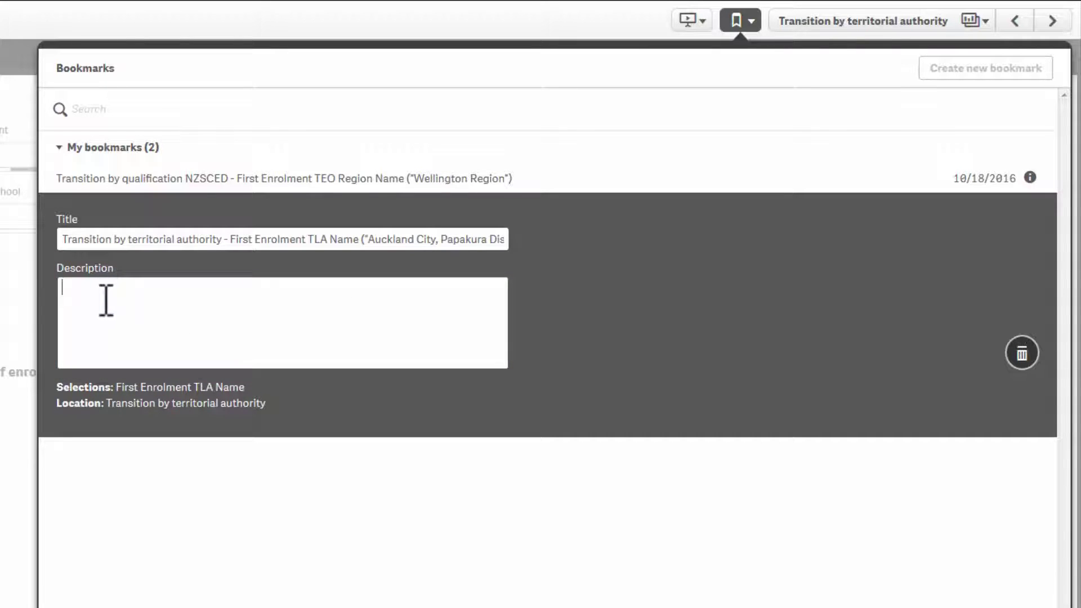
click(739, 20)
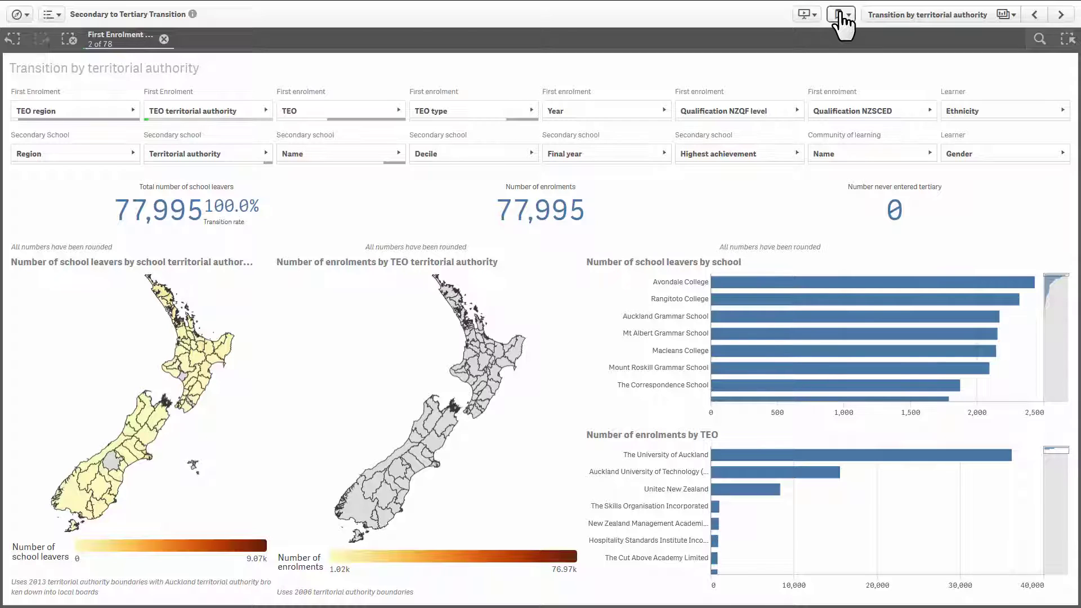
- Apply the second bookmark from the App overview's Bookmarks tab, then return to the 10-sheet overview
click(19, 15)
click(29, 44)
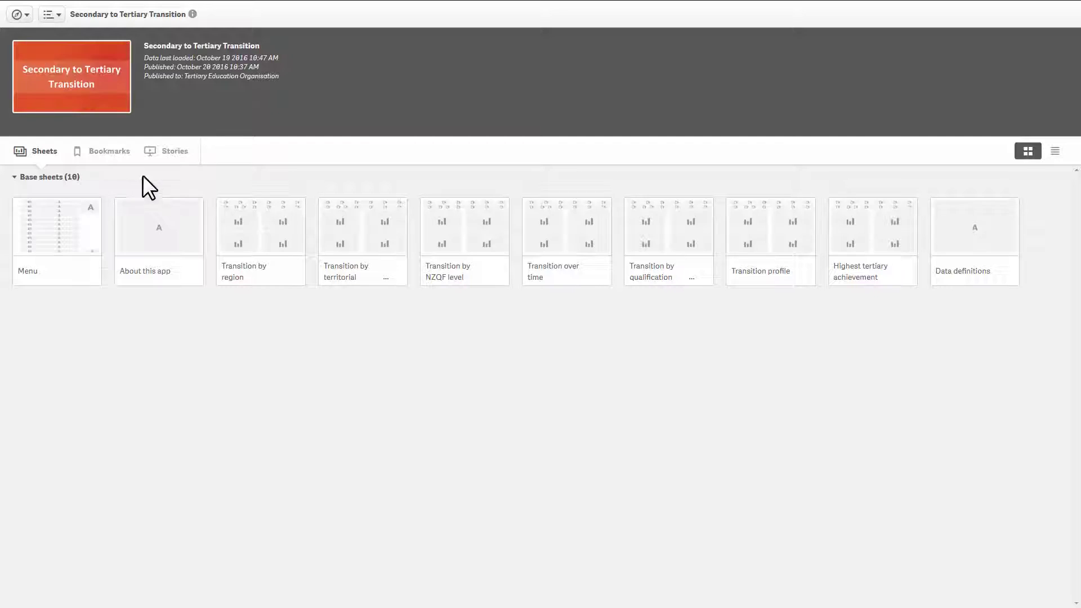
click(116, 152)
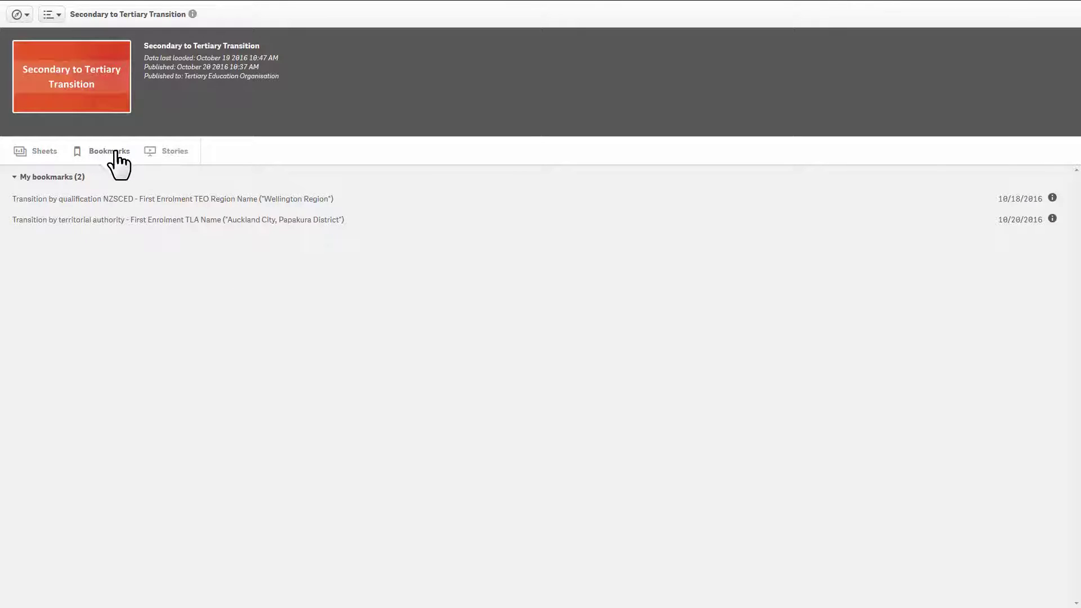
click(116, 221)
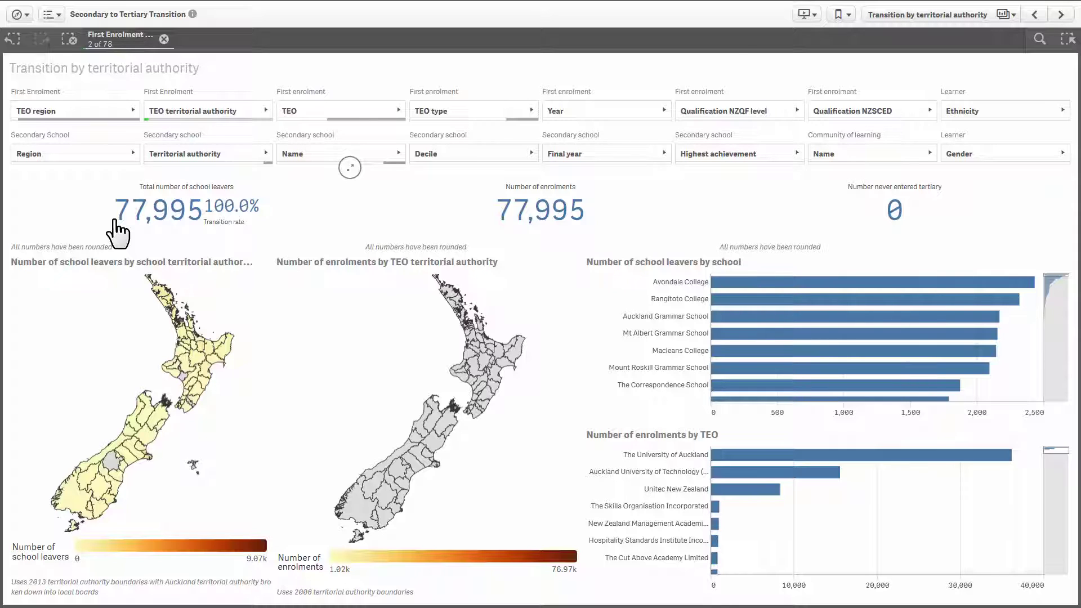
click(19, 14)
click(34, 47)
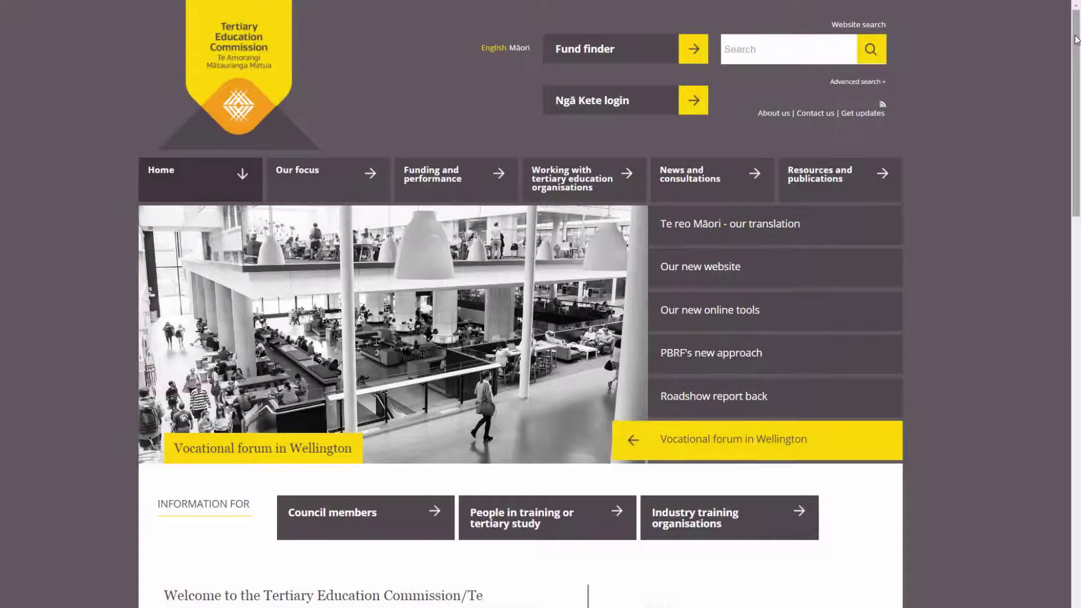
- Open the Support tile under Systems and Tools on the TEC home page and scroll through it
drag(1075, 39, 1077, 448)
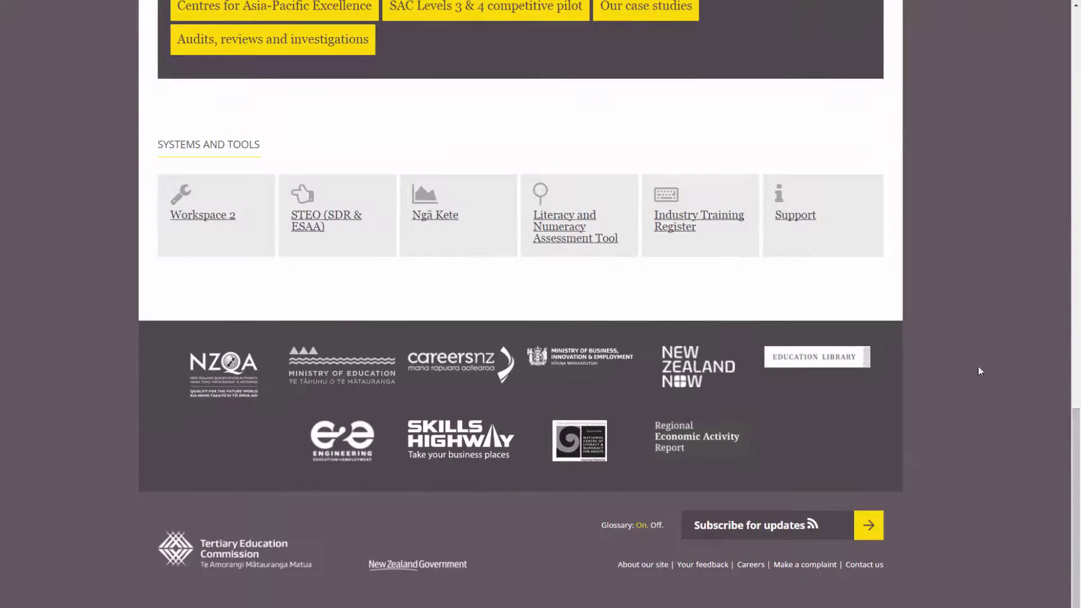
click(854, 242)
drag(1076, 248, 1077, 388)
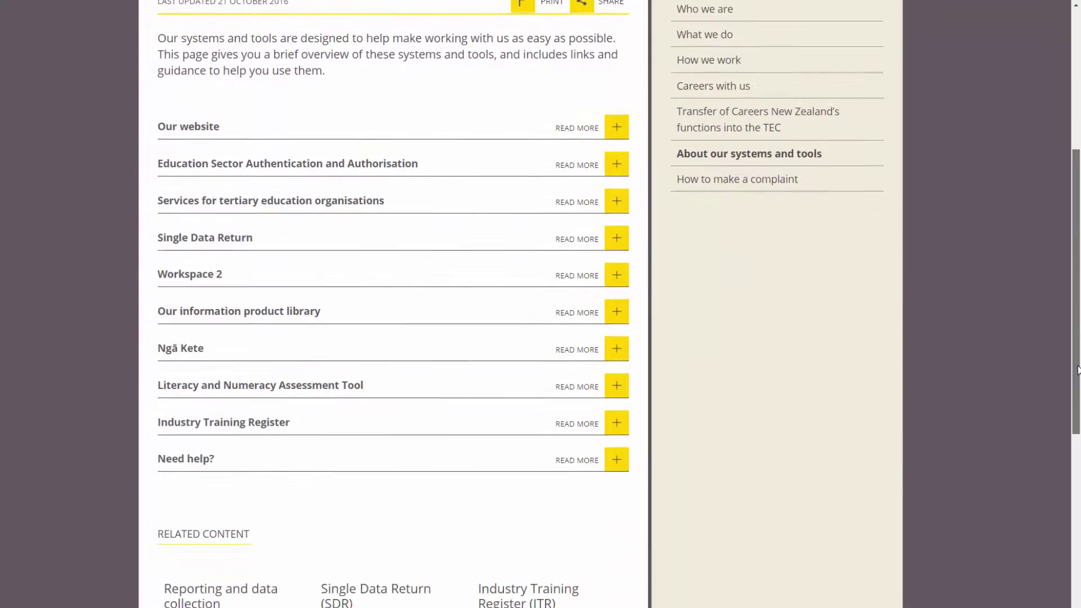